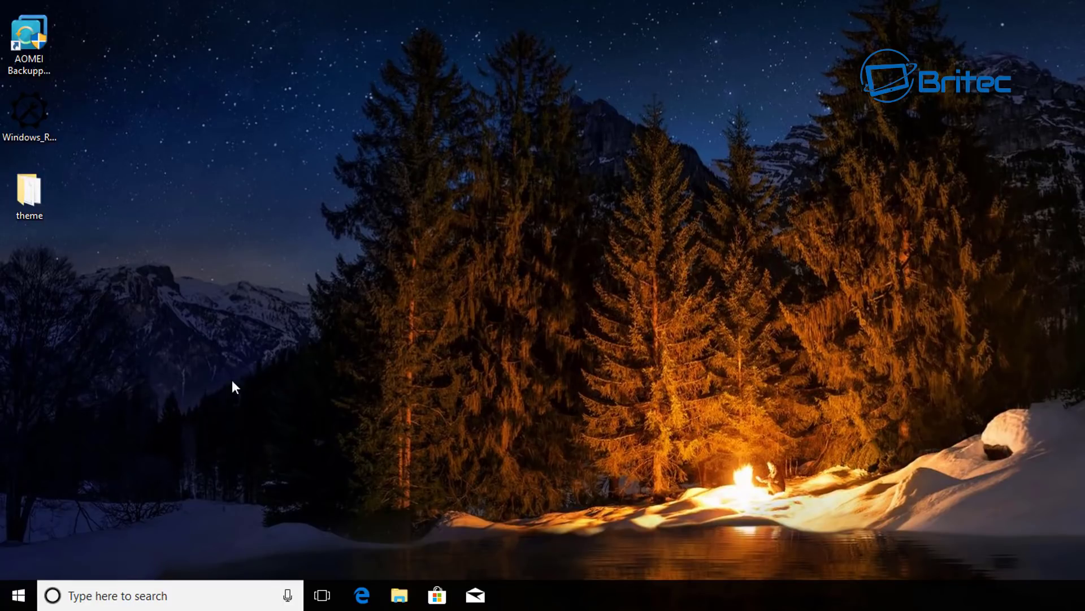
Open the Network reset page from the Network & Internet status settings in Windows Settings
{"action": "left_click", "coordinate": [21, 593]}
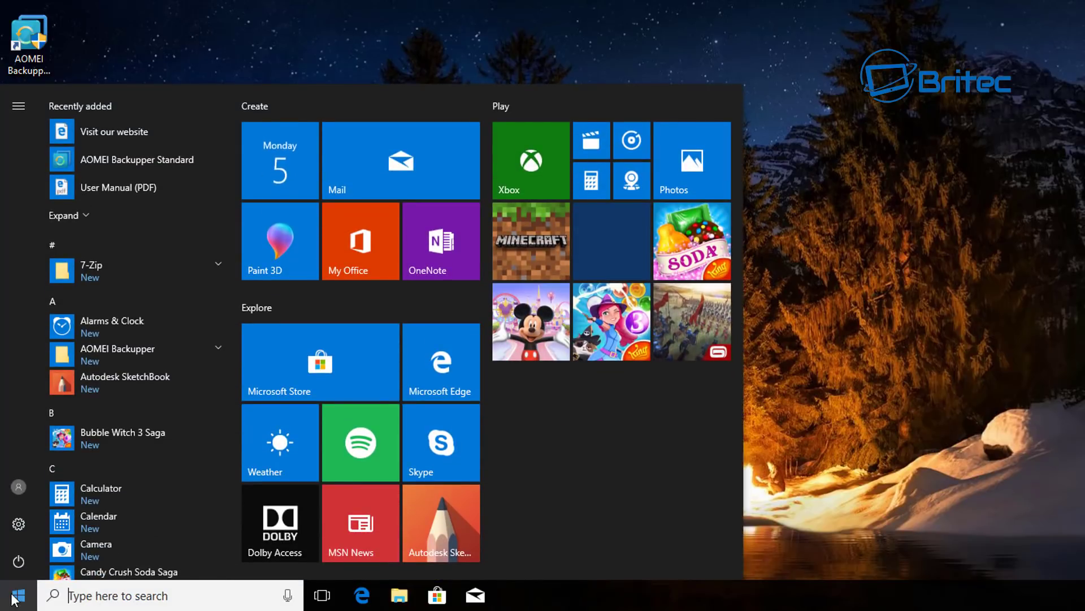
{"action": "left_click", "coordinate": [19, 524]}
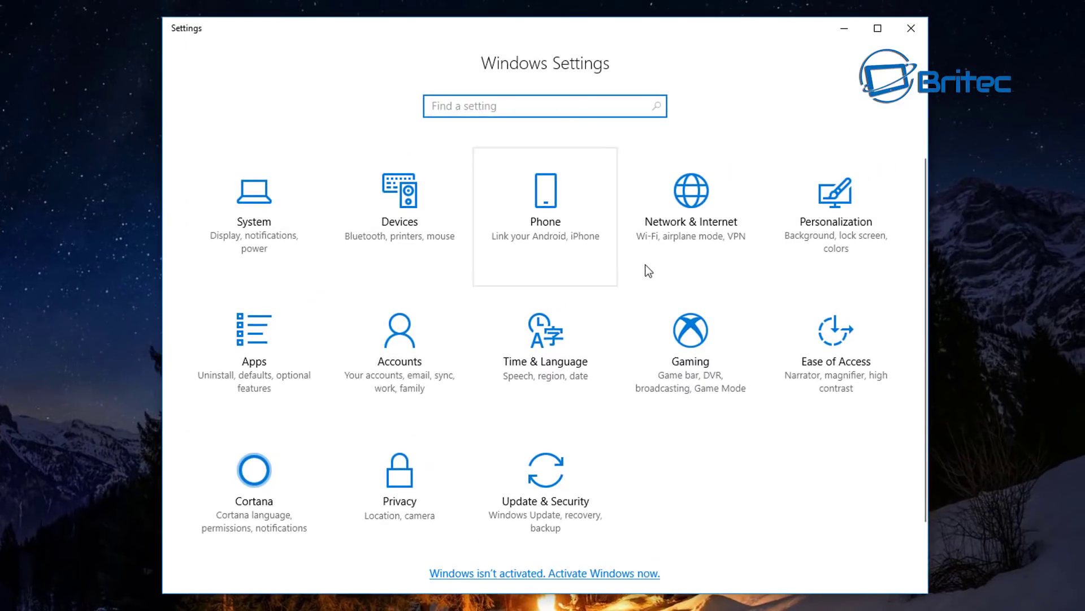
{"action": "left_click", "coordinate": [693, 236]}
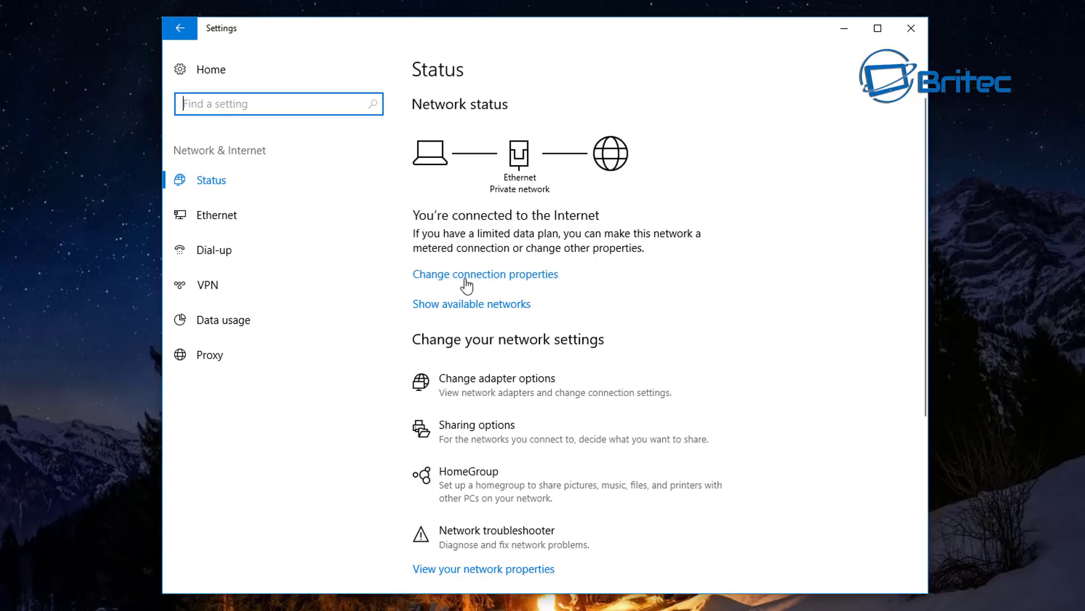
{"action": "left_click", "coordinate": [221, 185]}
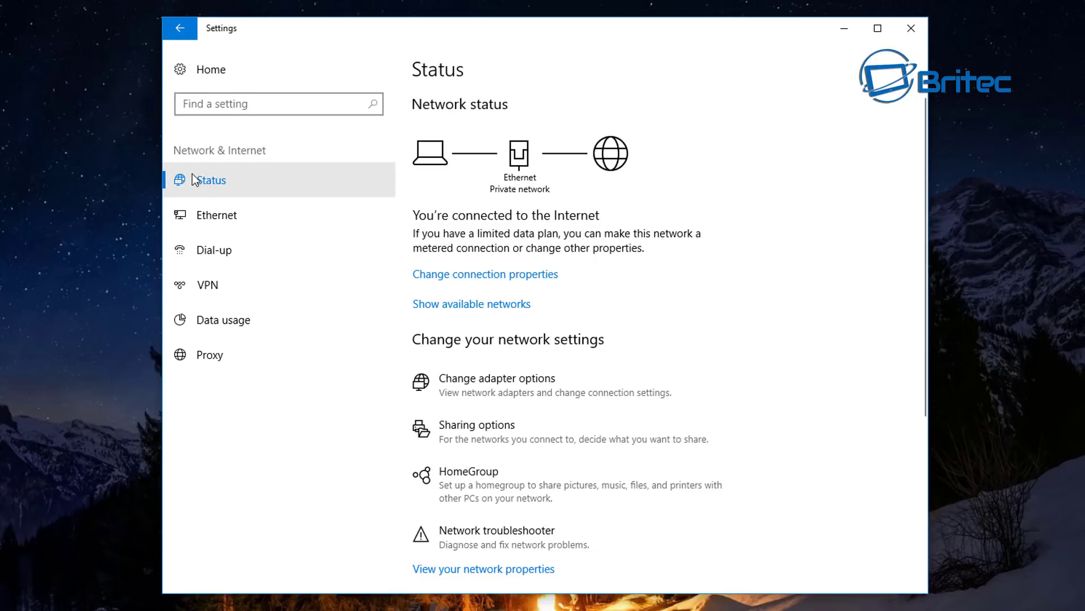
{"action": "scroll", "coordinate": [531, 328], "scroll_direction": "down", "scroll_amount": 5}
{"action": "left_click", "coordinate": [459, 396]}
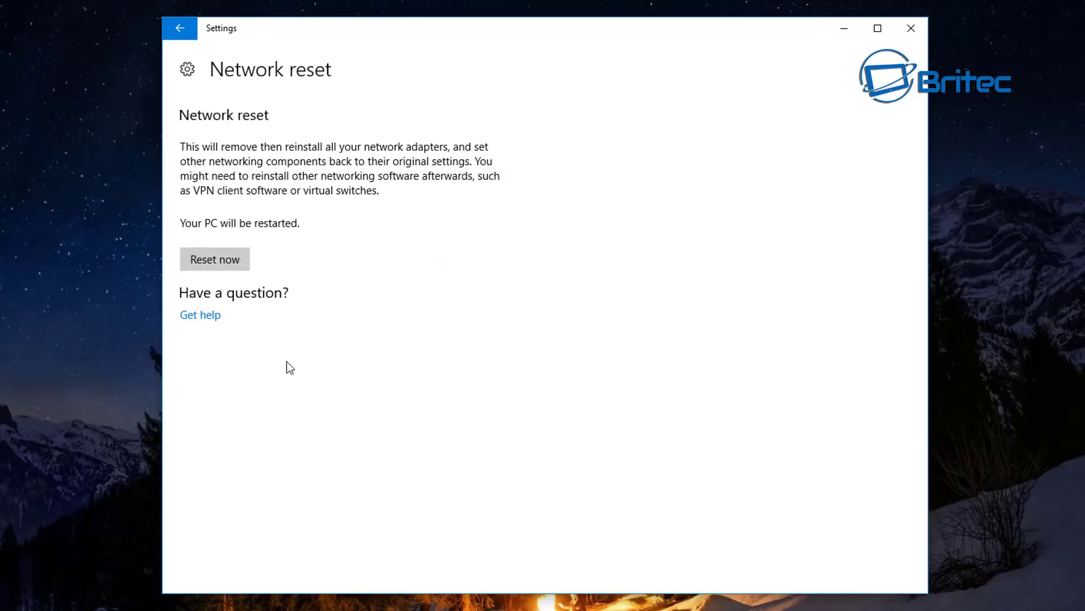
Reset the network adapters and confirm the reset, dismissing the sign-out notice and closing Settings
{"action": "left_click", "coordinate": [211, 266]}
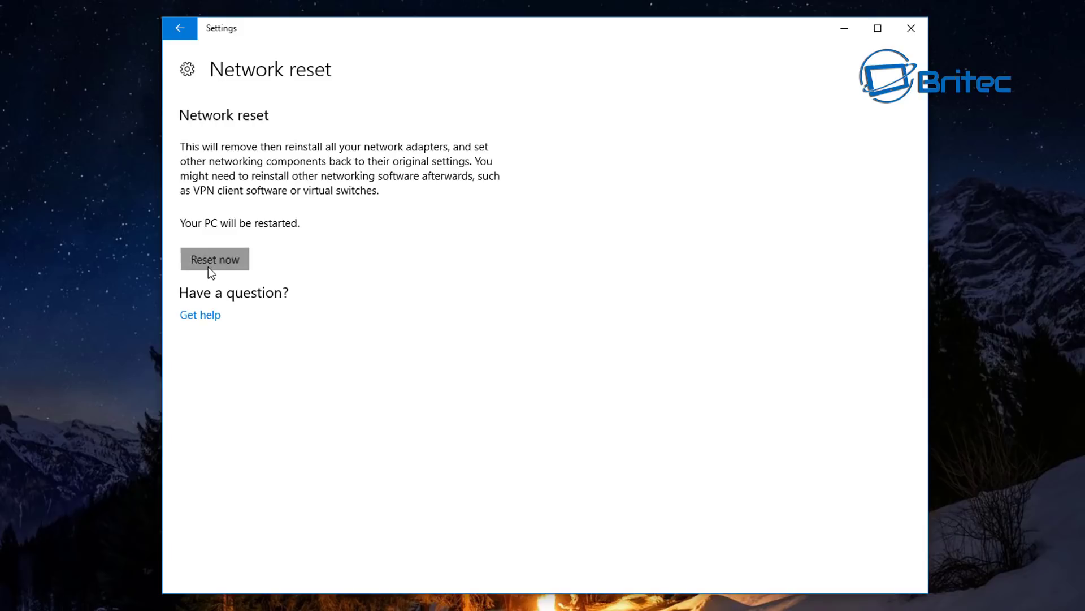
{"action": "left_click", "coordinate": [466, 358]}
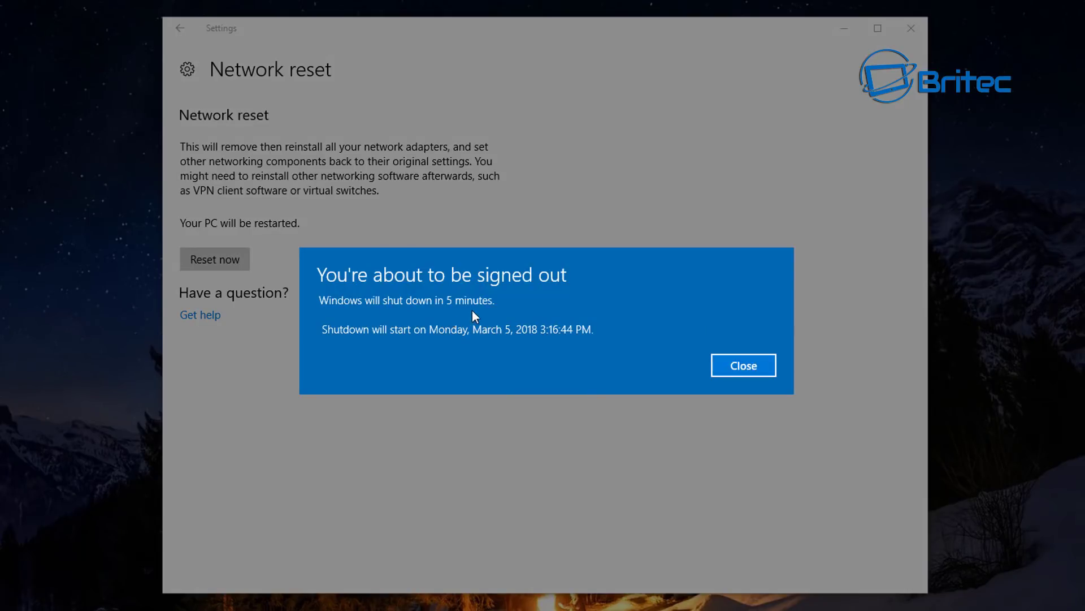
{"action": "left_click", "coordinate": [740, 365]}
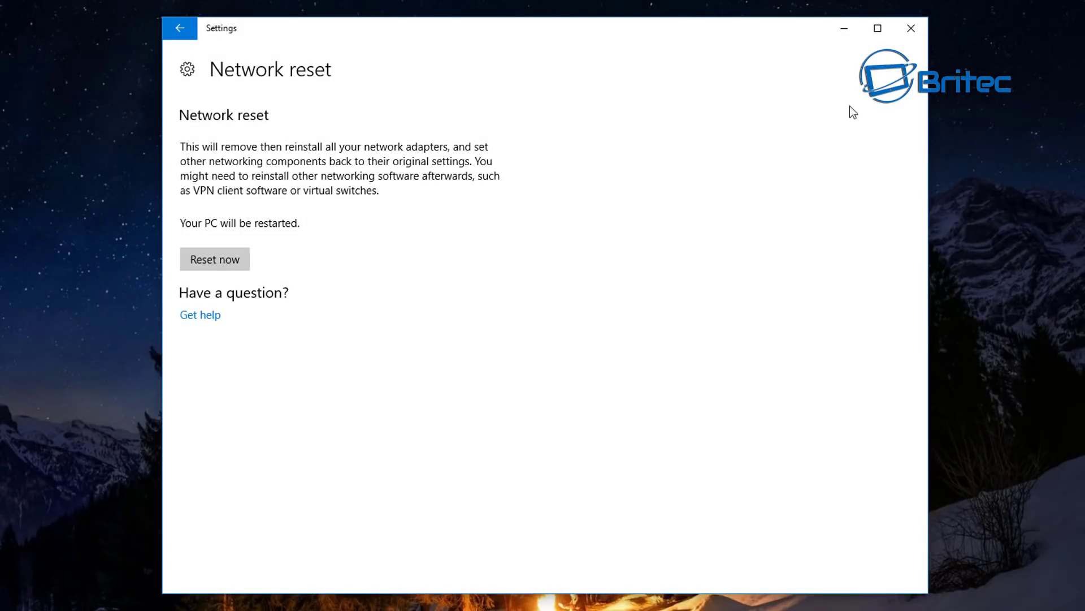
{"action": "left_click", "coordinate": [910, 29]}
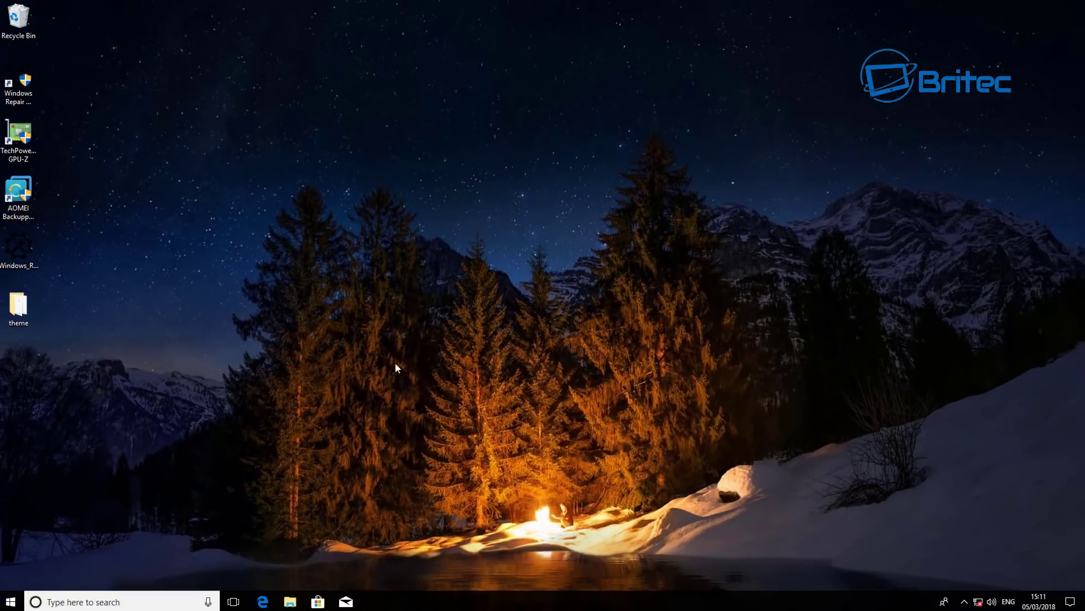
Restart the PC and allow it to be discoverable by other devices on the network
{"action": "left_click", "coordinate": [8, 604]}
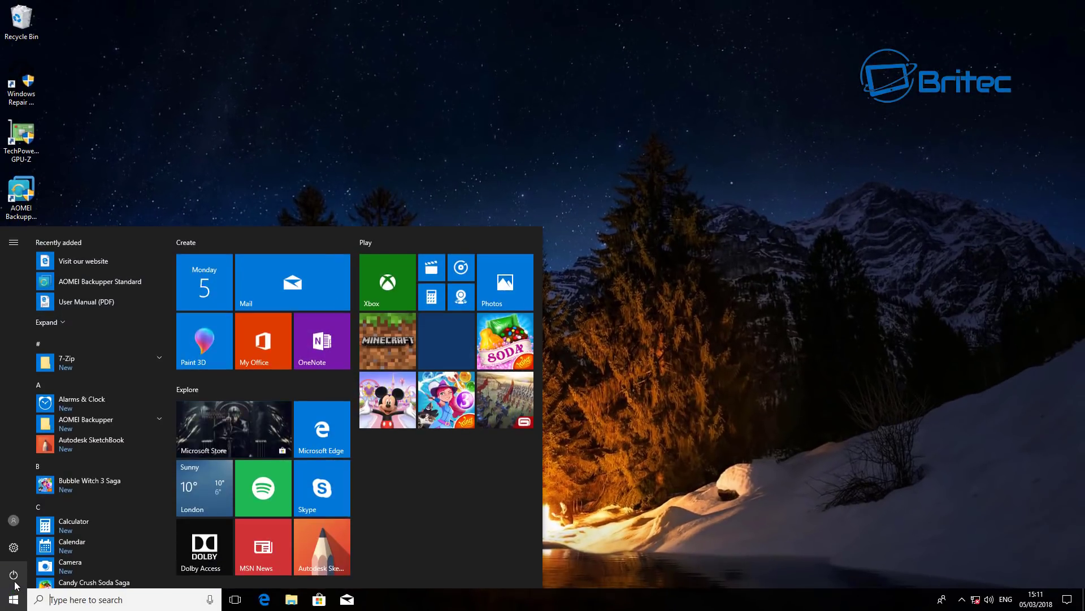
{"action": "left_click", "coordinate": [13, 575]}
{"action": "left_click", "coordinate": [18, 544]}
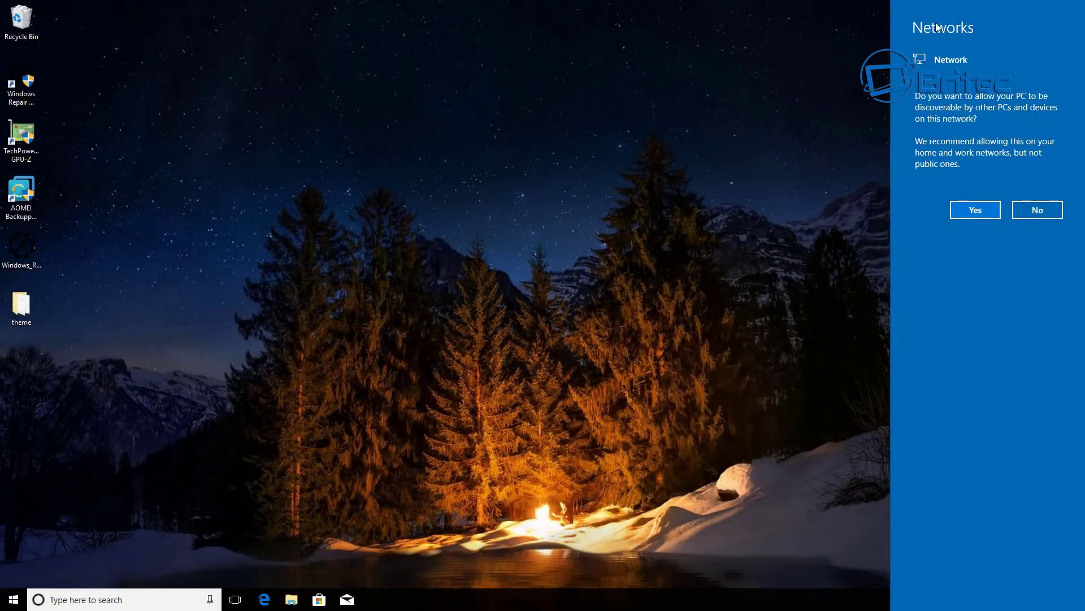
{"action": "left_click", "coordinate": [967, 219]}
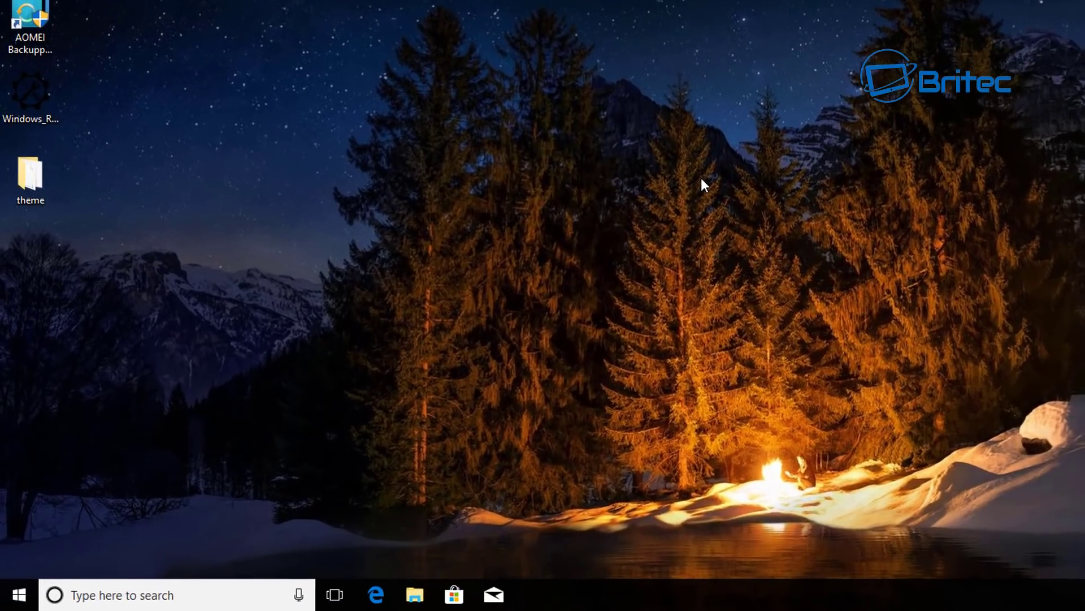
Search for cmd and open Command Prompt as administrator, approving the User Account Control request
{"action": "left_click", "coordinate": [115, 595]}
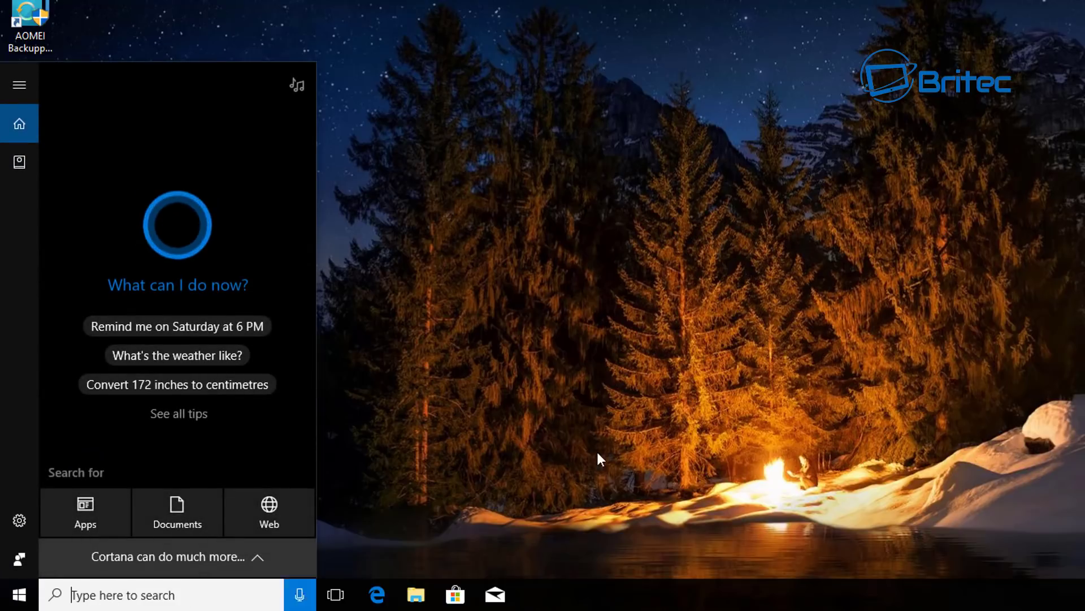
{"action": "left_click", "coordinate": [569, 446]}
{"action": "left_click", "coordinate": [134, 594]}
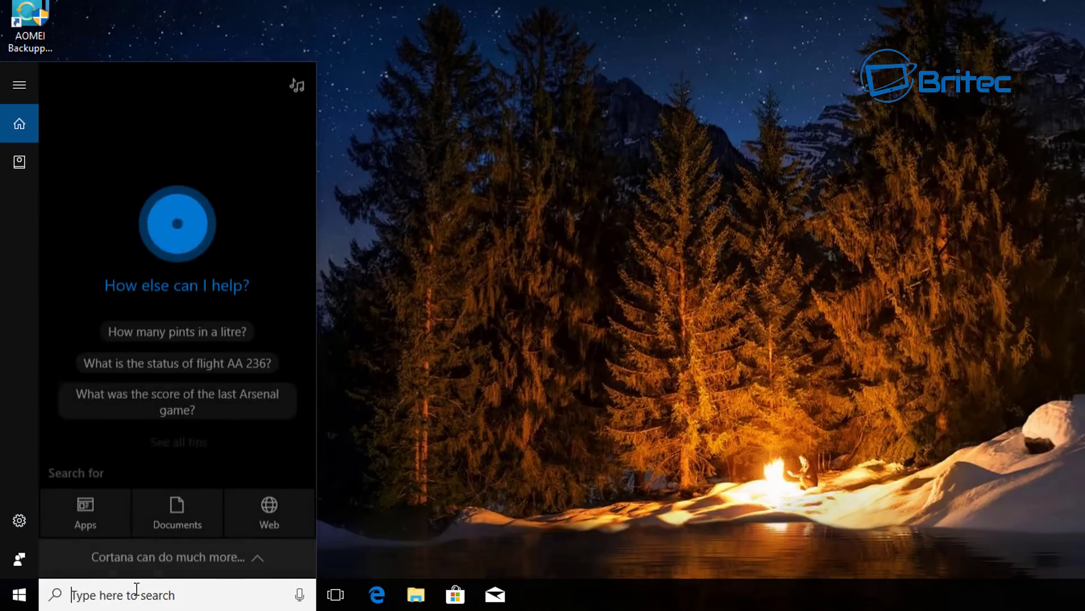
{"action": "type", "text": "cmd"}
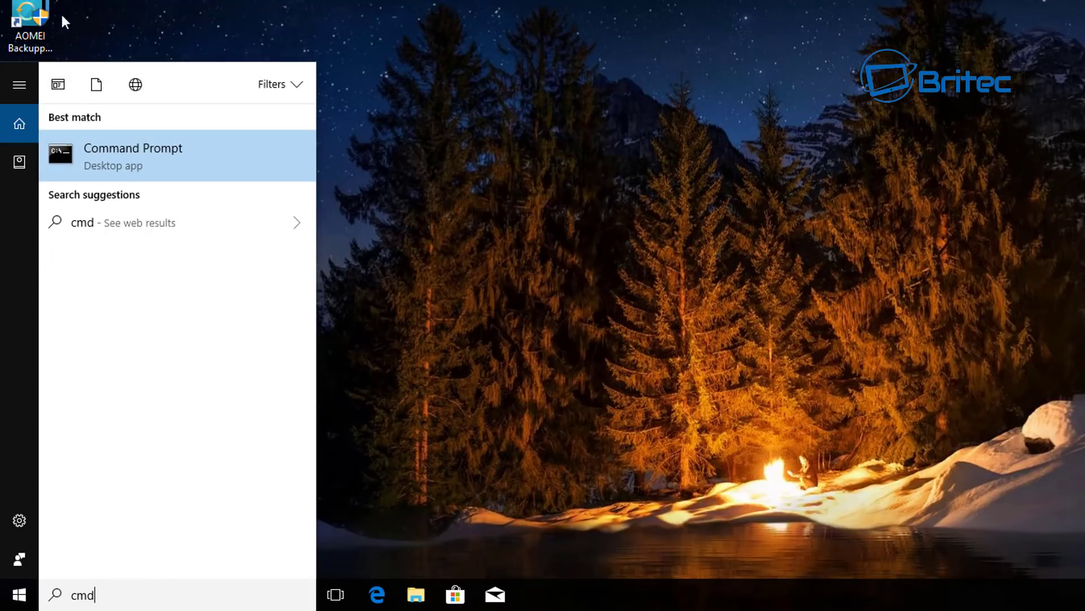
{"action": "right_click", "coordinate": [122, 160]}
{"action": "left_click", "coordinate": [157, 179]}
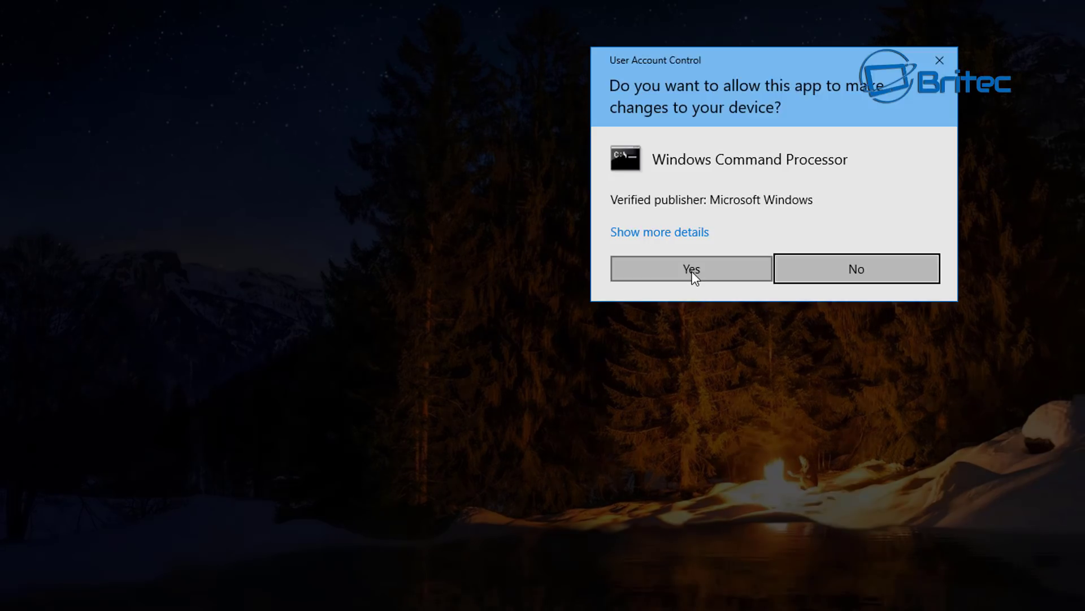
{"action": "left_click", "coordinate": [691, 271]}
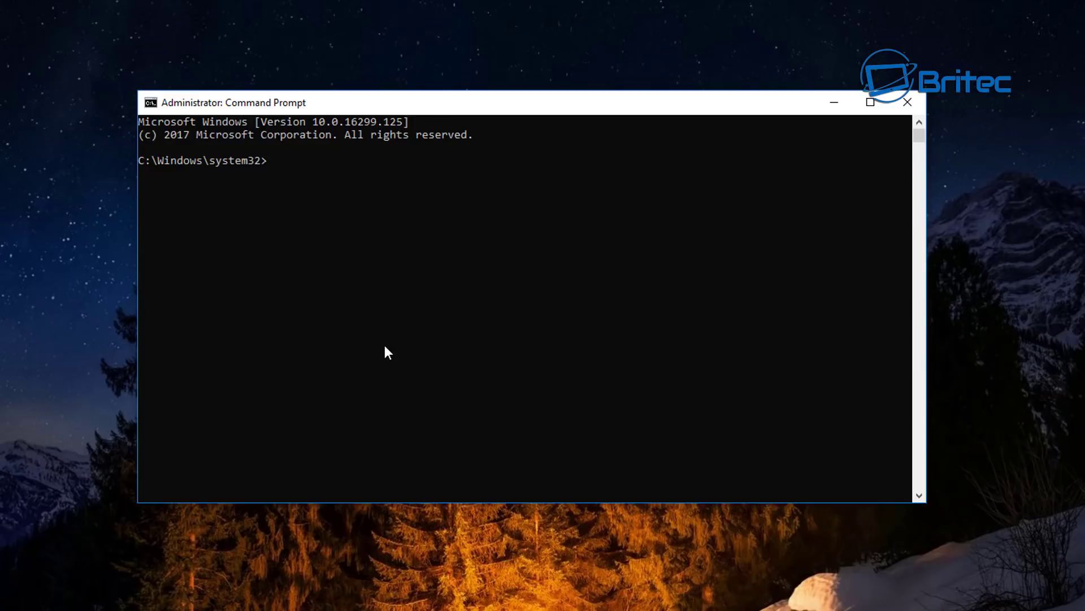
Reset the Winsock catalog by running the command netsh winsock reset
{"action": "type", "text": "netsh "}
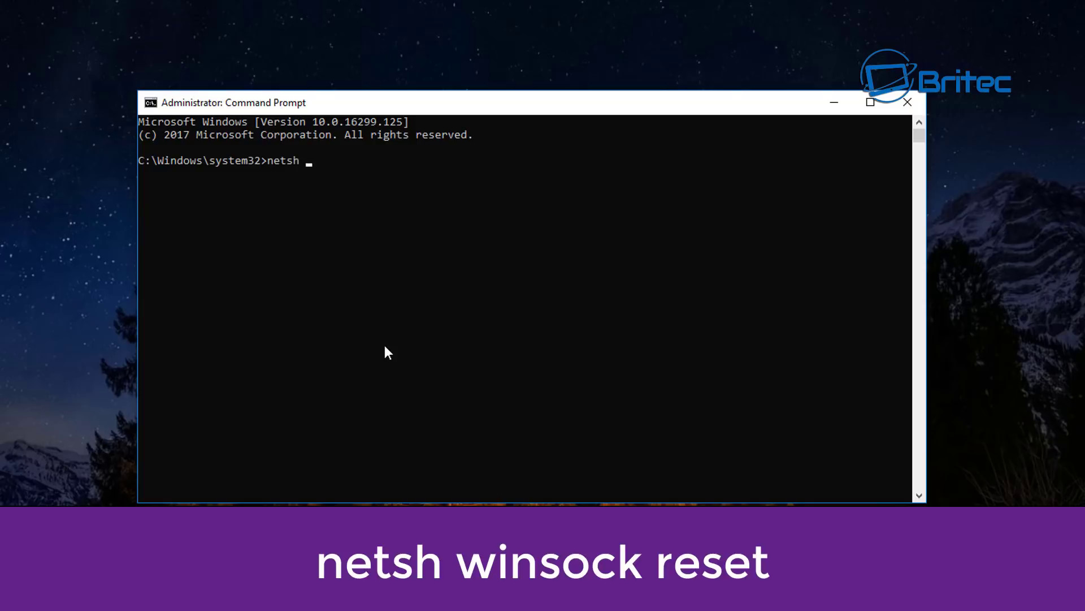
{"action": "type", "text": "winsock reset"}
{"action": "key", "text": "Return"}
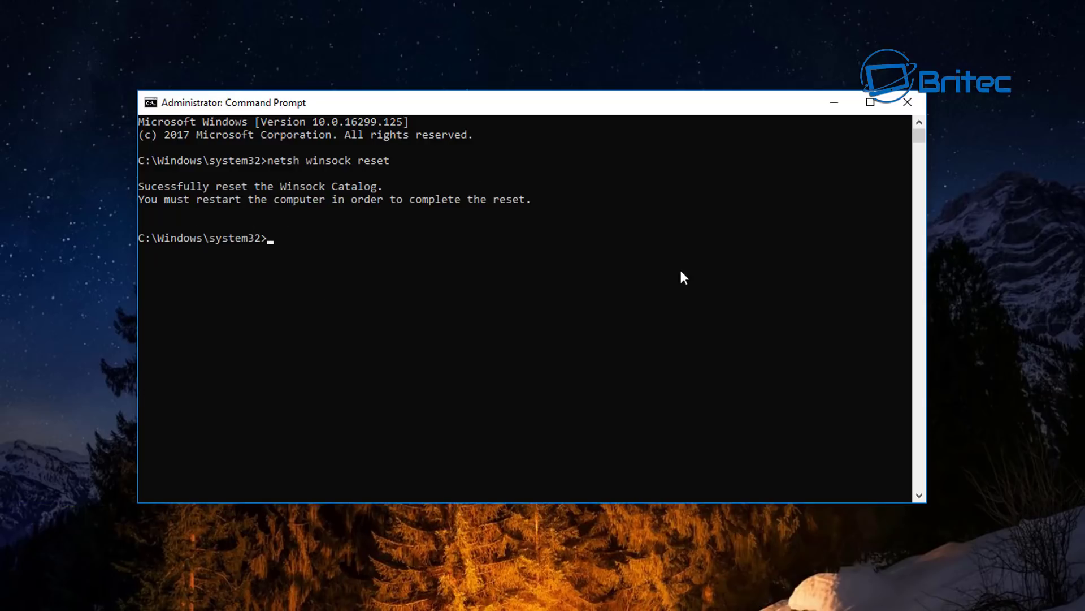
Reset the TCP/IP stack with the command netsh int ip reset and review its output
{"action": "type", "text": "net"}
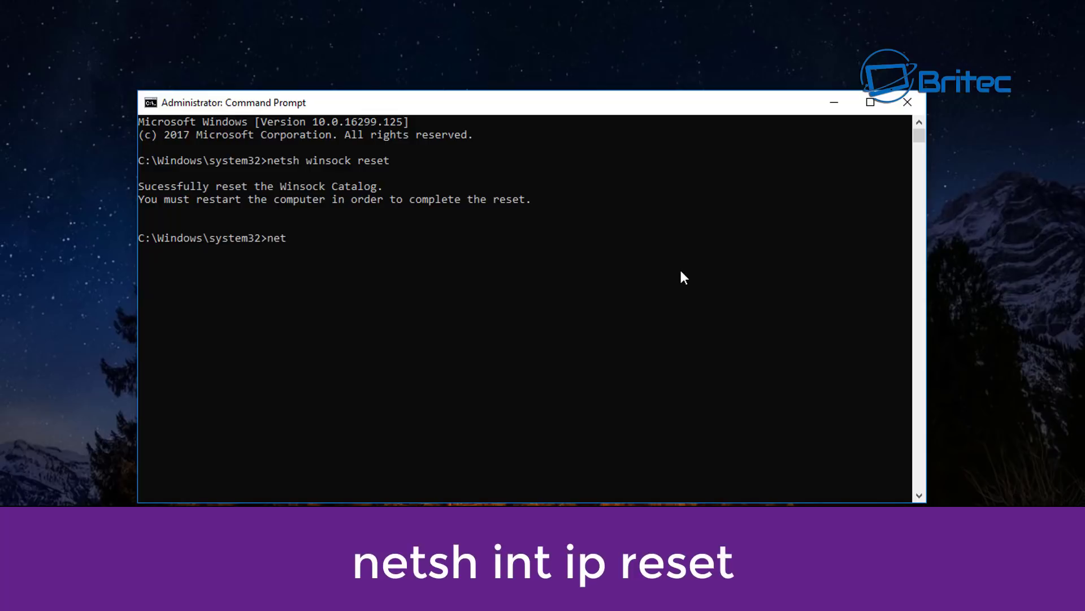
{"action": "type", "text": "sh int ip reset"}
{"action": "key", "text": "Return"}
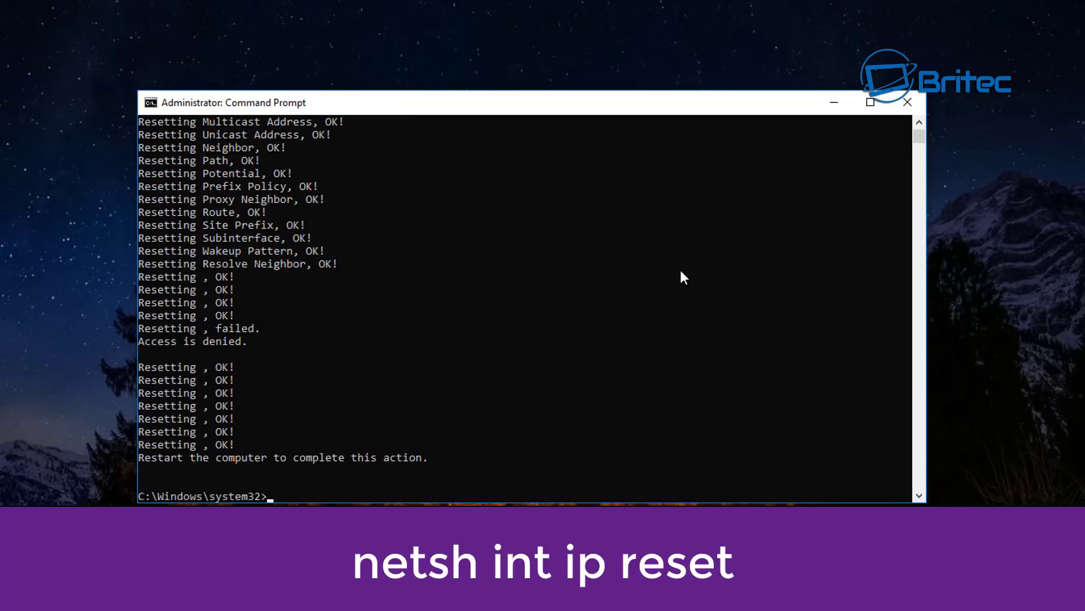
{"action": "scroll", "coordinate": [501, 362], "scroll_direction": "up", "scroll_amount": 6}
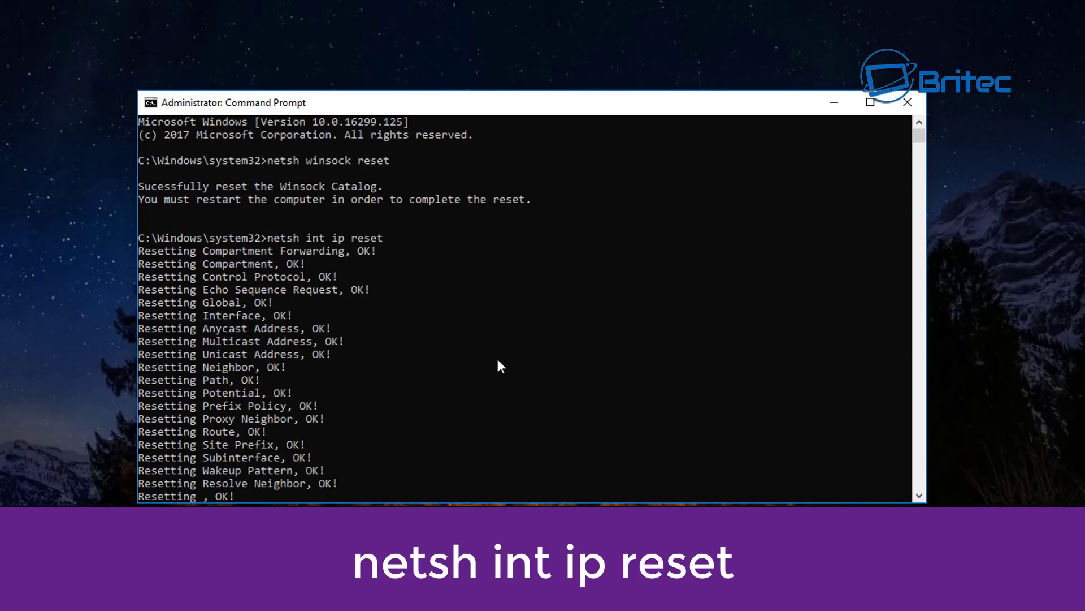
{"action": "scroll", "coordinate": [504, 331], "scroll_direction": "down", "scroll_amount": 6}
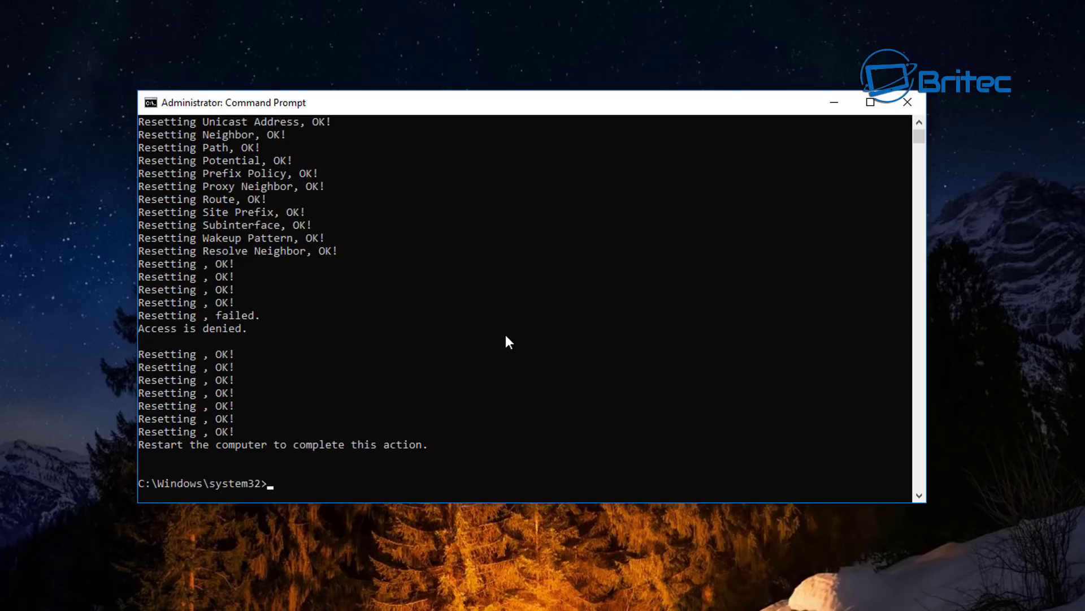
{"action": "scroll", "coordinate": [505, 334], "scroll_direction": "down", "scroll_amount": 3}
{"action": "scroll", "coordinate": [506, 334], "scroll_direction": "up", "scroll_amount": 1}
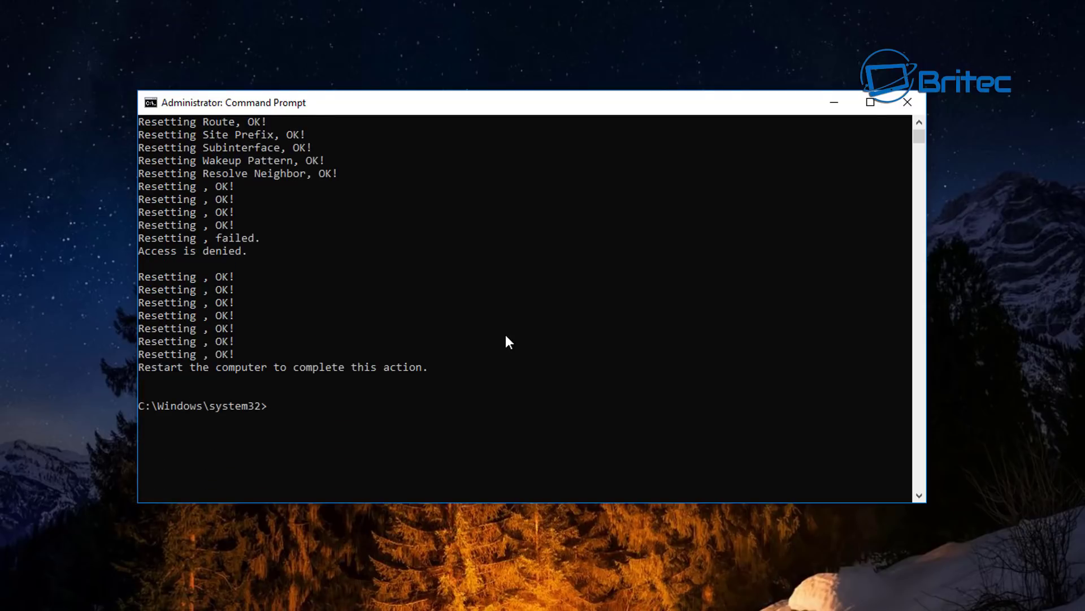
{"action": "scroll", "coordinate": [506, 335], "scroll_direction": "down", "scroll_amount": 1}
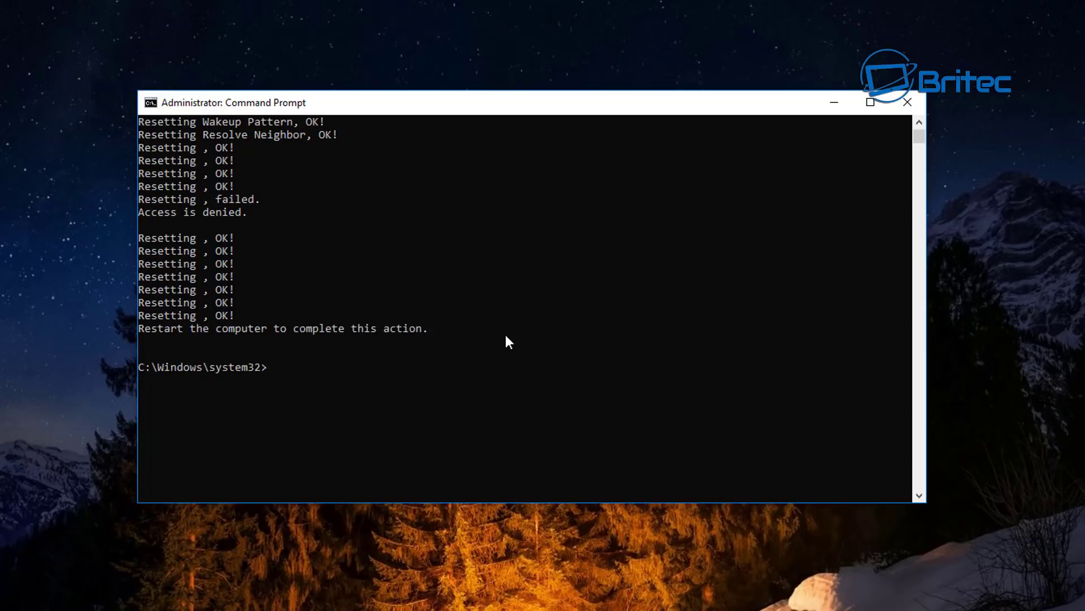
Release the current IP address by running ipconfig /release
{"action": "type", "text": "ipcon"}
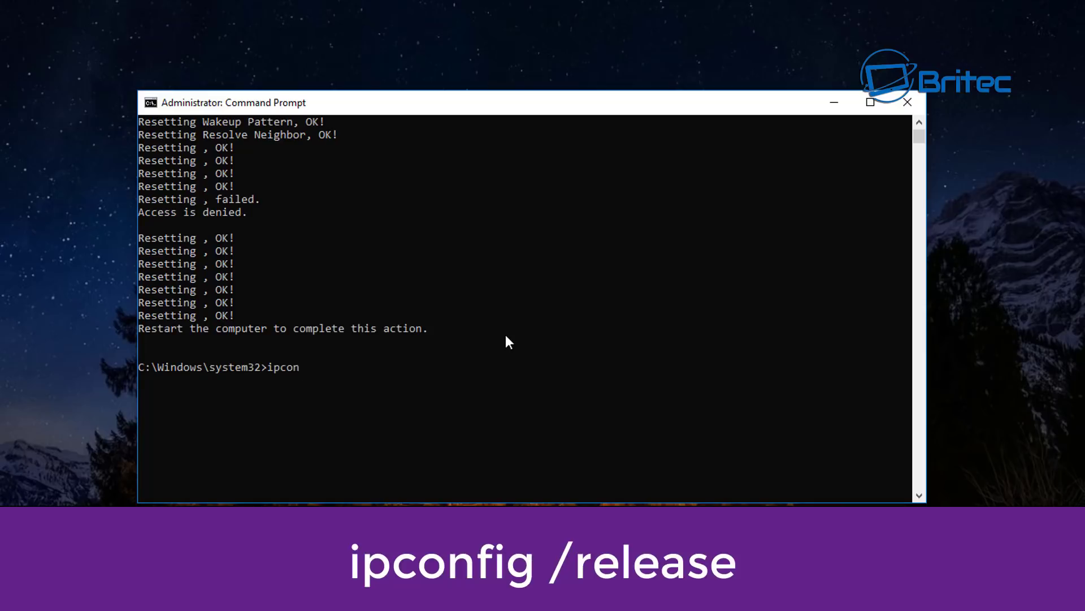
{"action": "type", "text": "fig /release"}
{"action": "key", "text": "Return"}
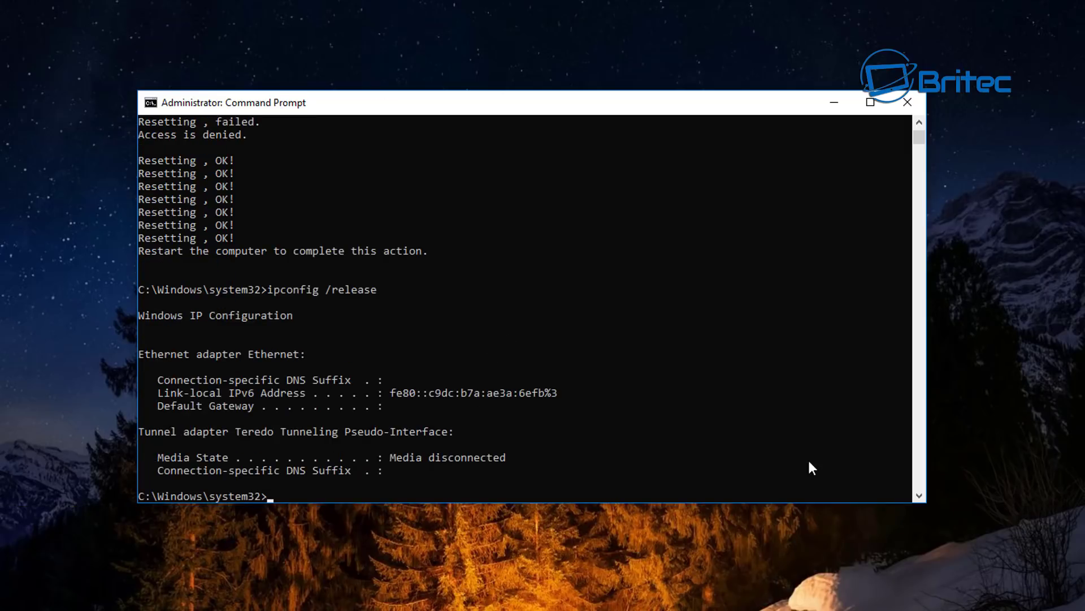
Request a new IP address by running ipconfig /renew
{"action": "type", "text": "ipconfig"}
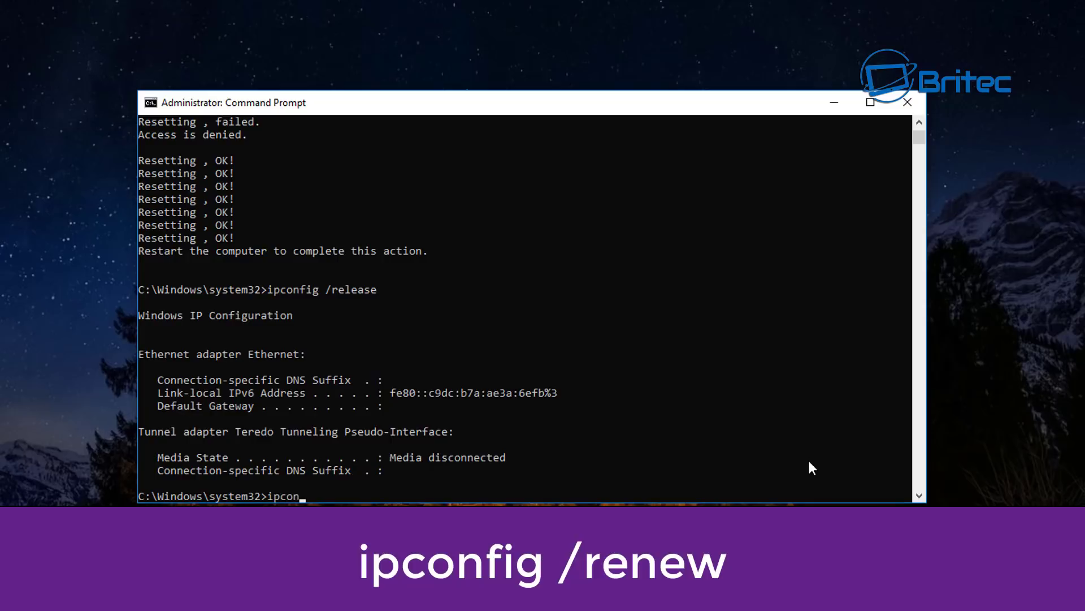
{"action": "type", "text": " /renew"}
{"action": "key", "text": "Return"}
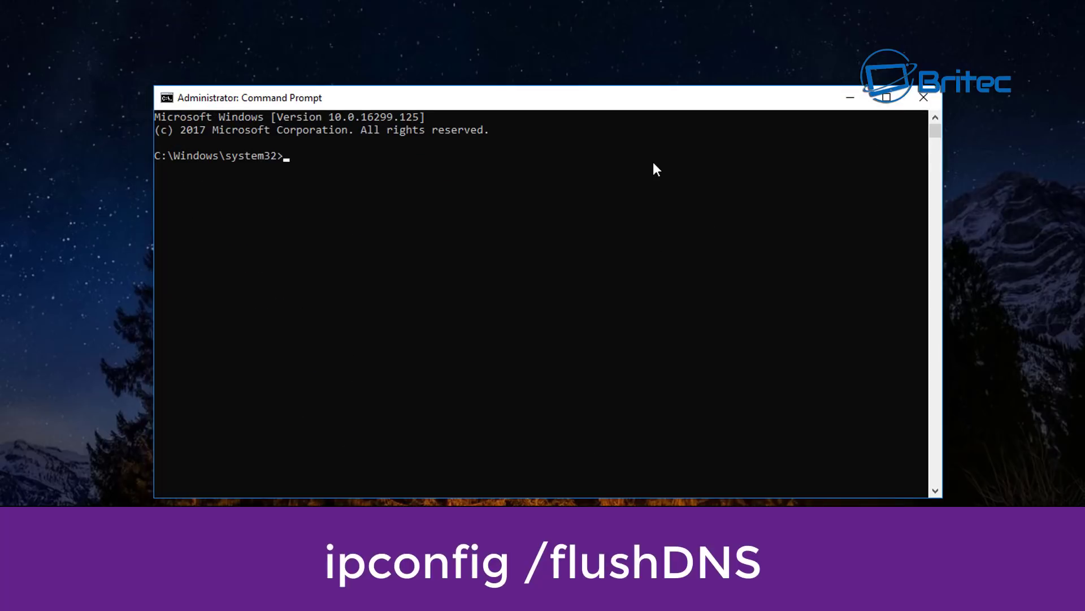
Flush the DNS resolver cache with ipconfig /flushdns and close Command Prompt
{"action": "type", "text": "ipconfig /flushdns"}
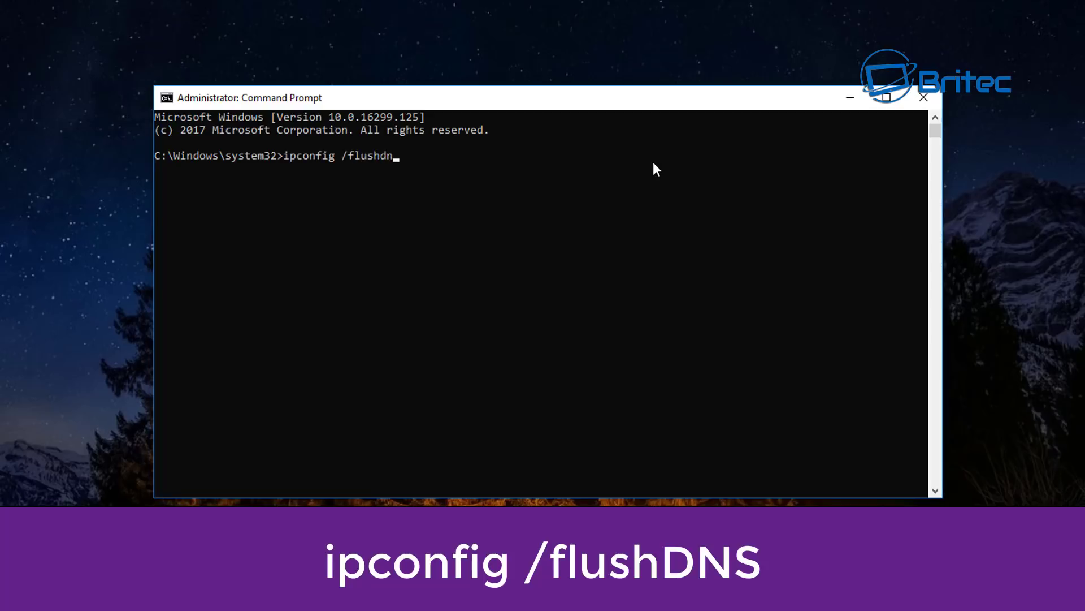
{"action": "key", "text": "Return"}
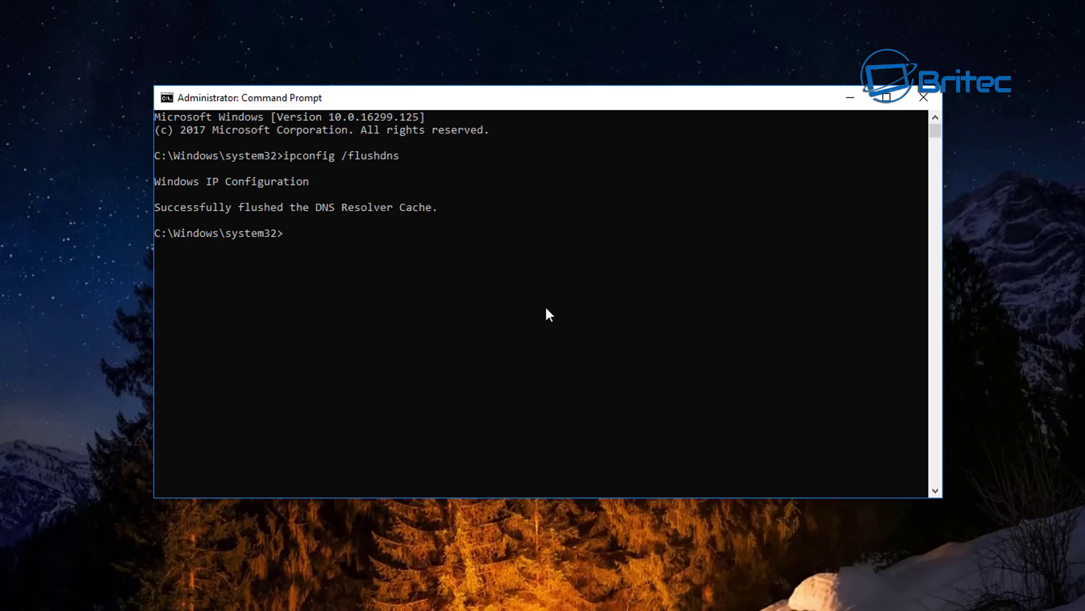
{"action": "left_click", "coordinate": [923, 97]}
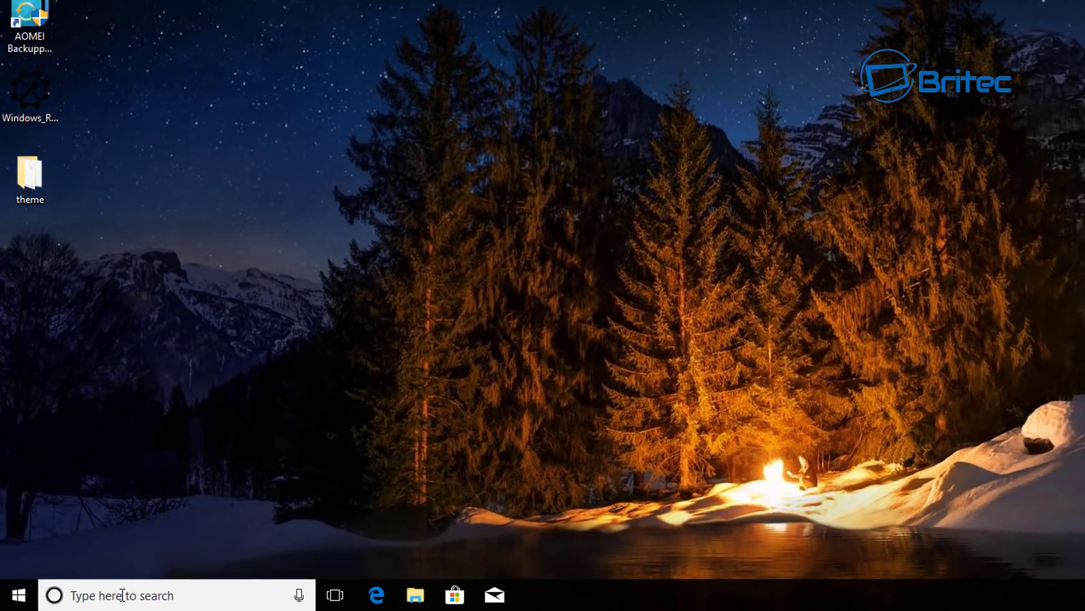
Search Windows for troubleshoot and open the Troubleshoot system settings
{"action": "left_click", "coordinate": [123, 595]}
{"action": "type", "text": "troubleshoot"}
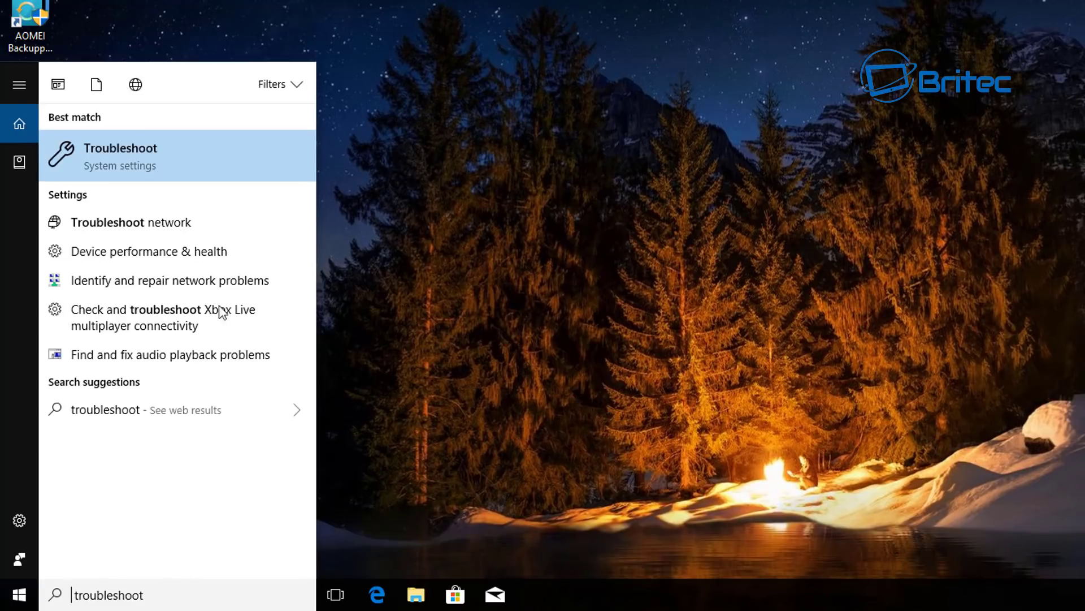
{"action": "left_click", "coordinate": [124, 158]}
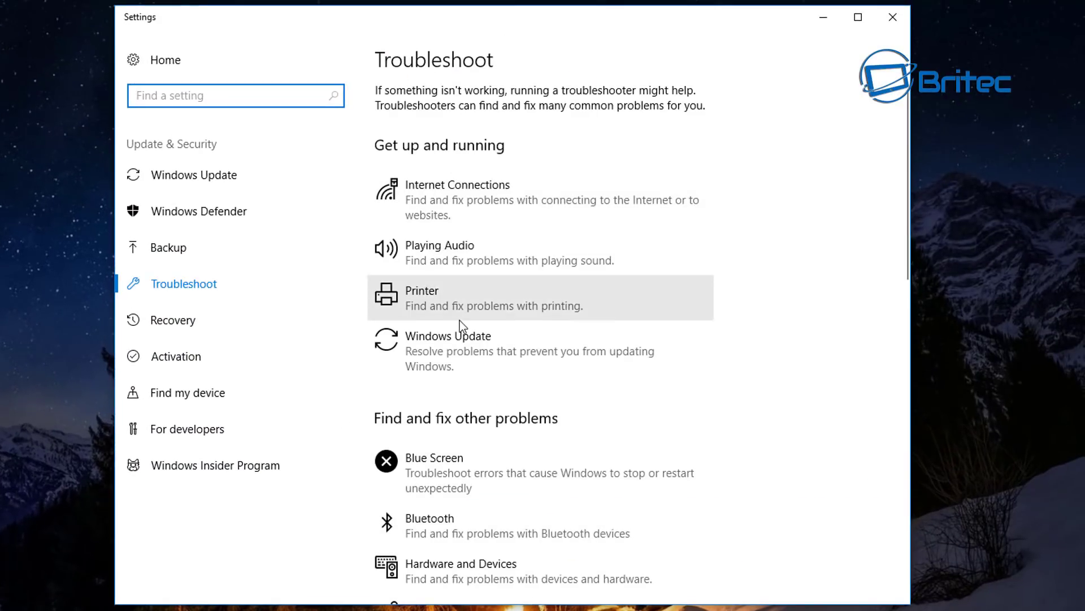
Run the Internet Connections troubleshooter on the connection to the Internet and close it when it finishes
{"action": "left_click", "coordinate": [442, 205]}
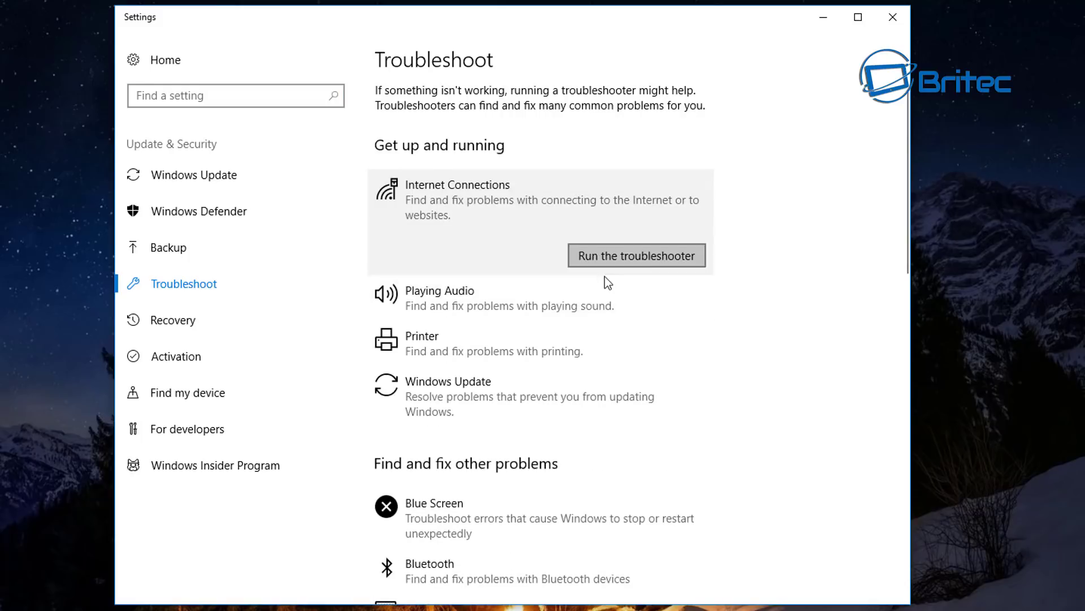
{"action": "left_click", "coordinate": [618, 263]}
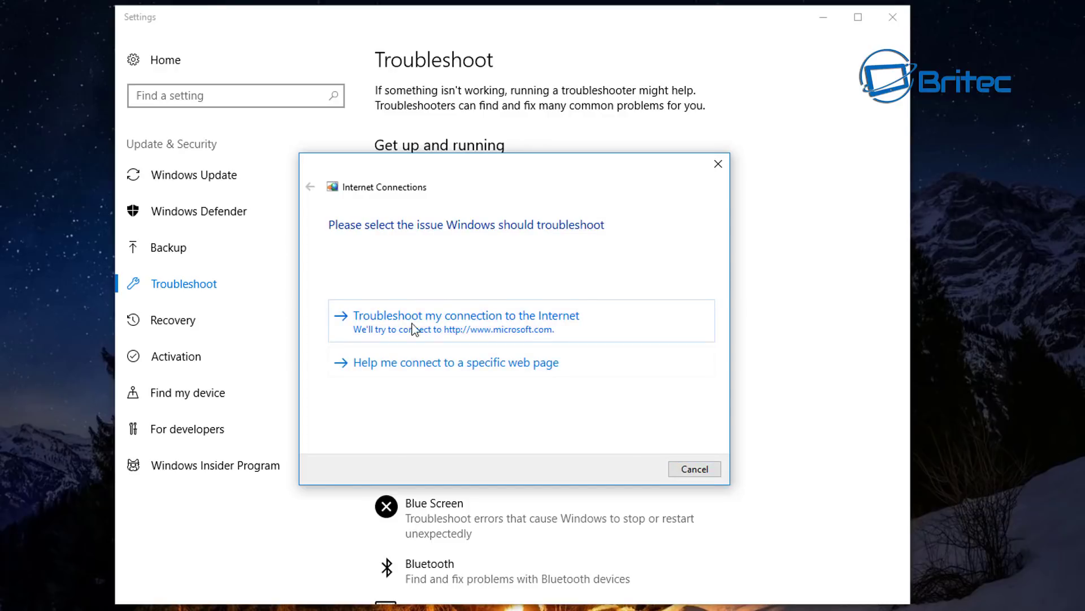
{"action": "left_click", "coordinate": [499, 327]}
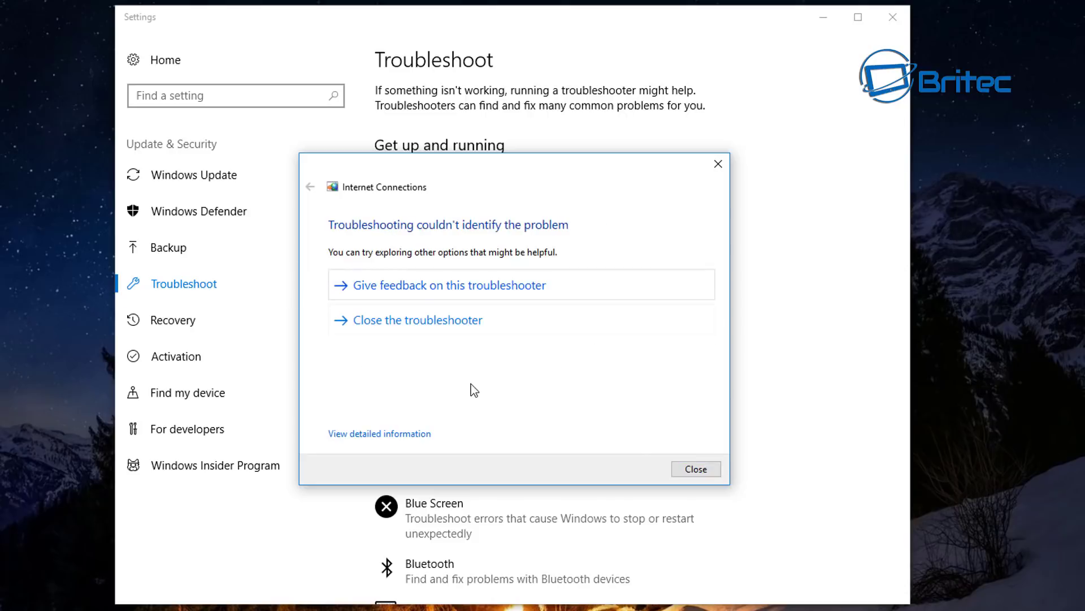
{"action": "left_click", "coordinate": [696, 469]}
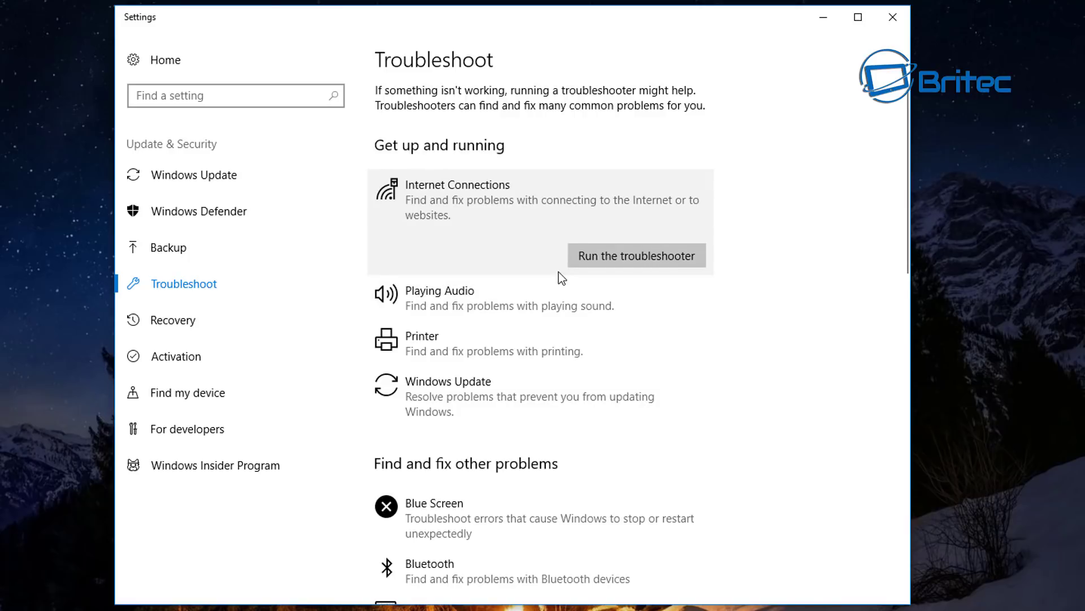
Run the Network Adapter troubleshooter and close it when it finishes
{"action": "scroll", "coordinate": [558, 271], "scroll_direction": "down", "scroll_amount": 4}
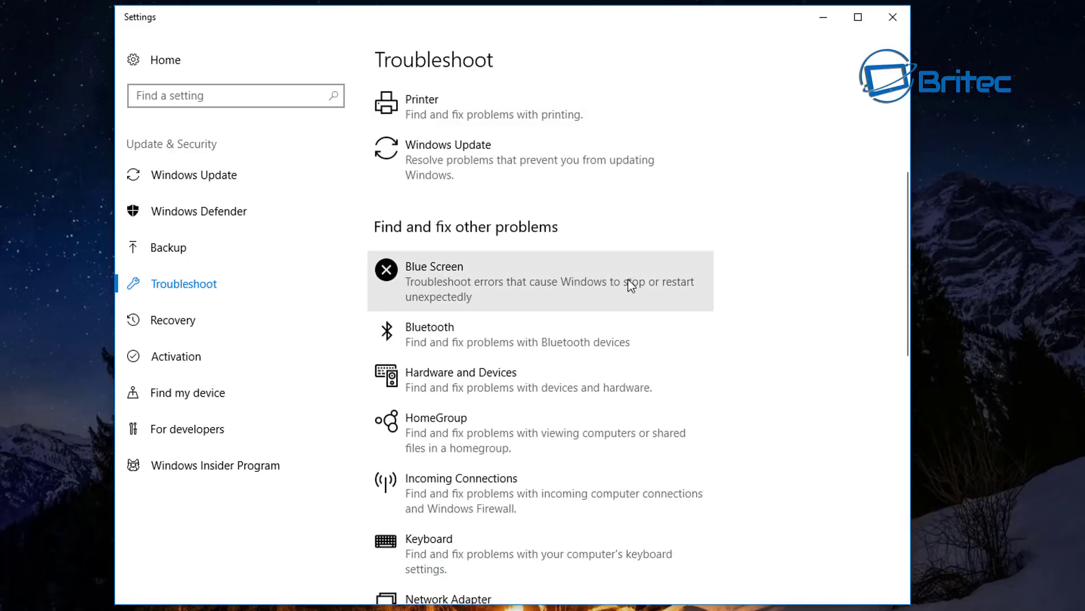
{"action": "scroll", "coordinate": [627, 283], "scroll_direction": "down", "scroll_amount": 2}
{"action": "left_click", "coordinate": [450, 549]}
{"action": "scroll", "coordinate": [783, 484], "scroll_direction": "down", "scroll_amount": 2}
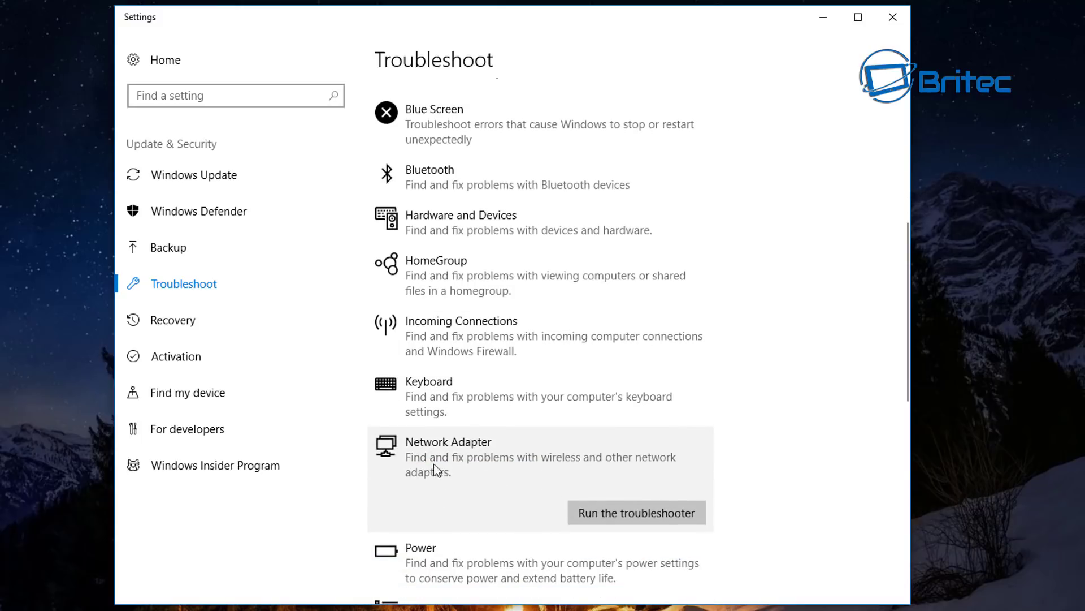
{"action": "left_click", "coordinate": [611, 519]}
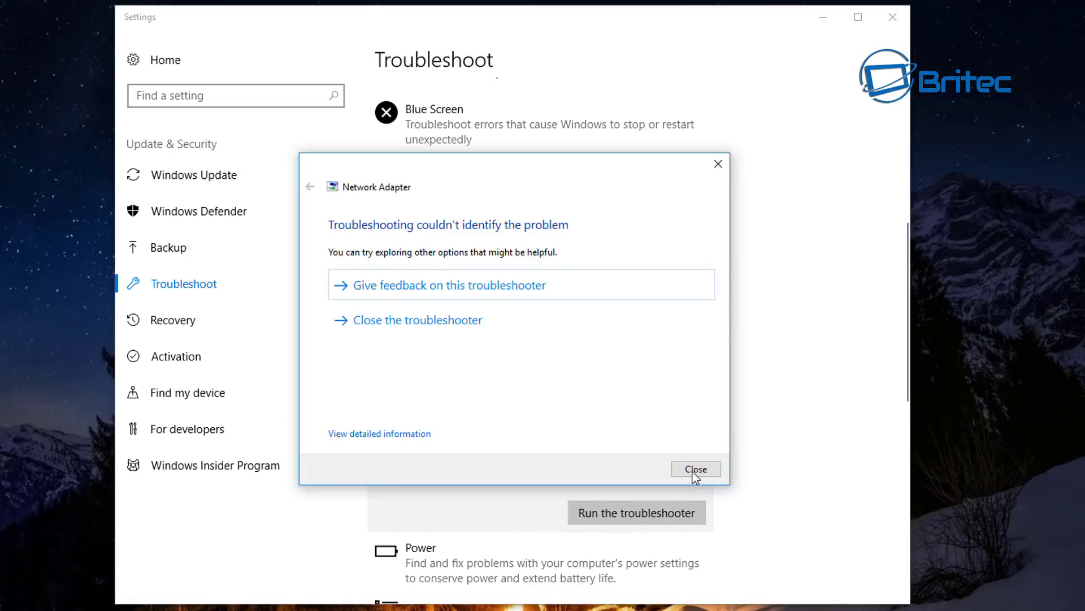
{"action": "left_click", "coordinate": [695, 470]}
Look over the remaining troubleshooters in the list and close Settings
{"action": "scroll", "coordinate": [582, 467], "scroll_direction": "down", "scroll_amount": 5}
{"action": "scroll", "coordinate": [585, 463], "scroll_direction": "down", "scroll_amount": 3}
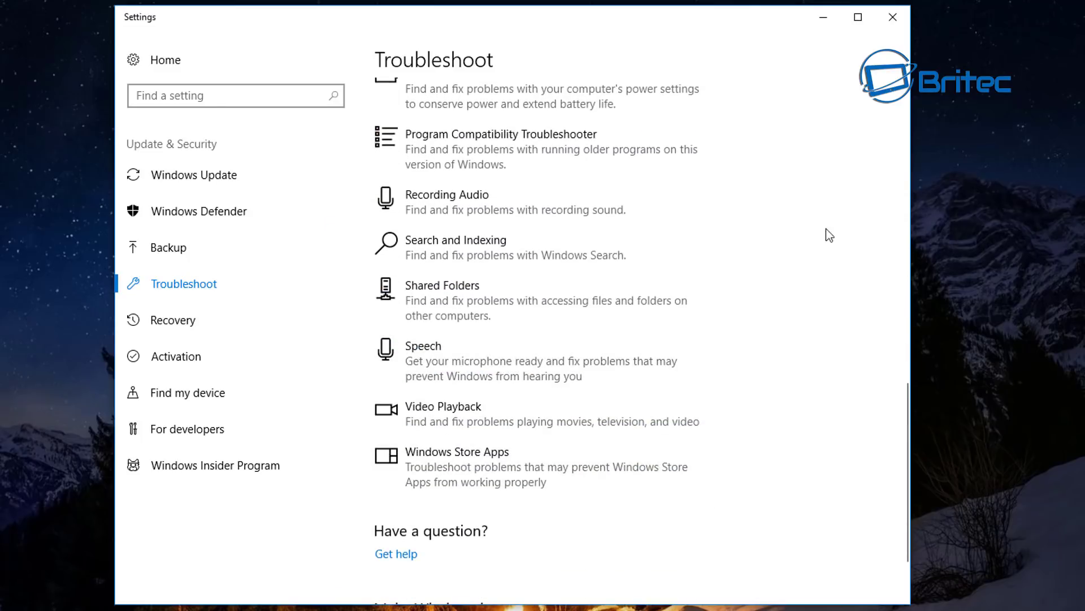
{"action": "scroll", "coordinate": [723, 249], "scroll_direction": "down", "scroll_amount": 2}
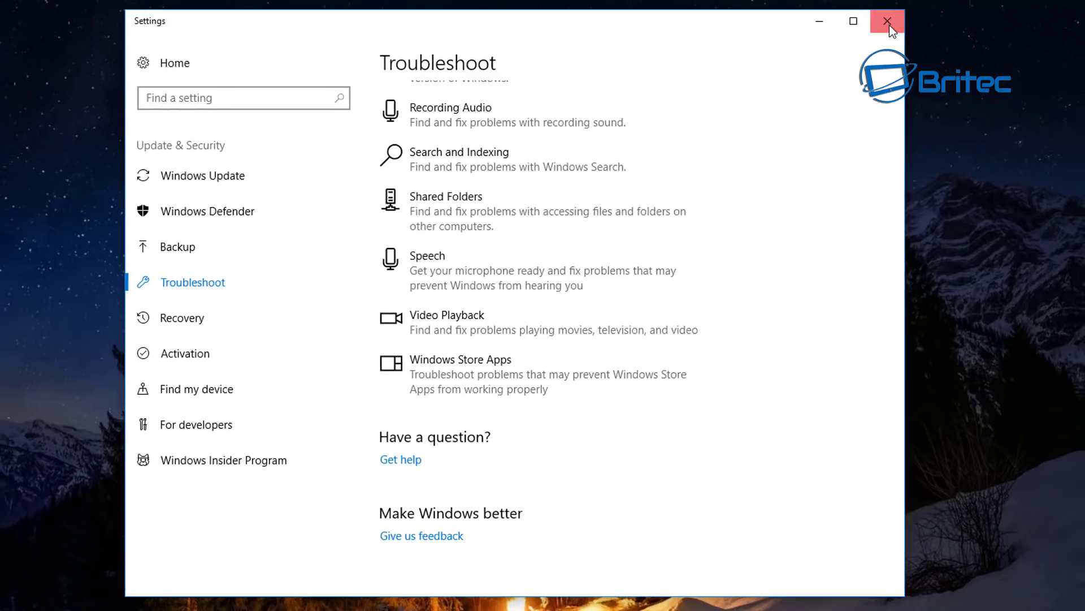
{"action": "left_click", "coordinate": [893, 18]}
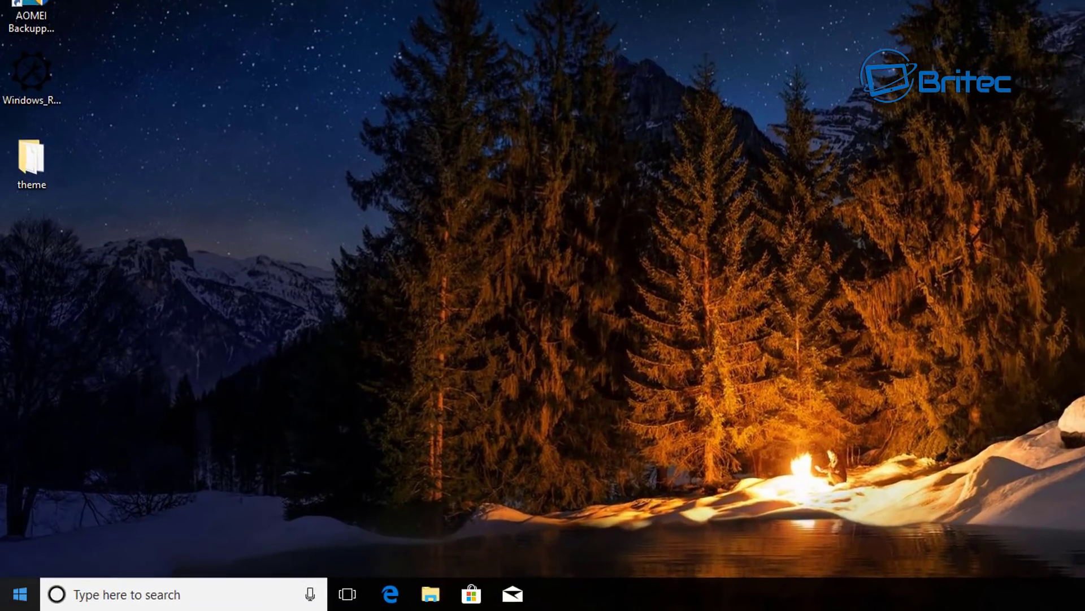
Open Device Manager and expand the Network adapters category
{"action": "right_click", "coordinate": [18, 603]}
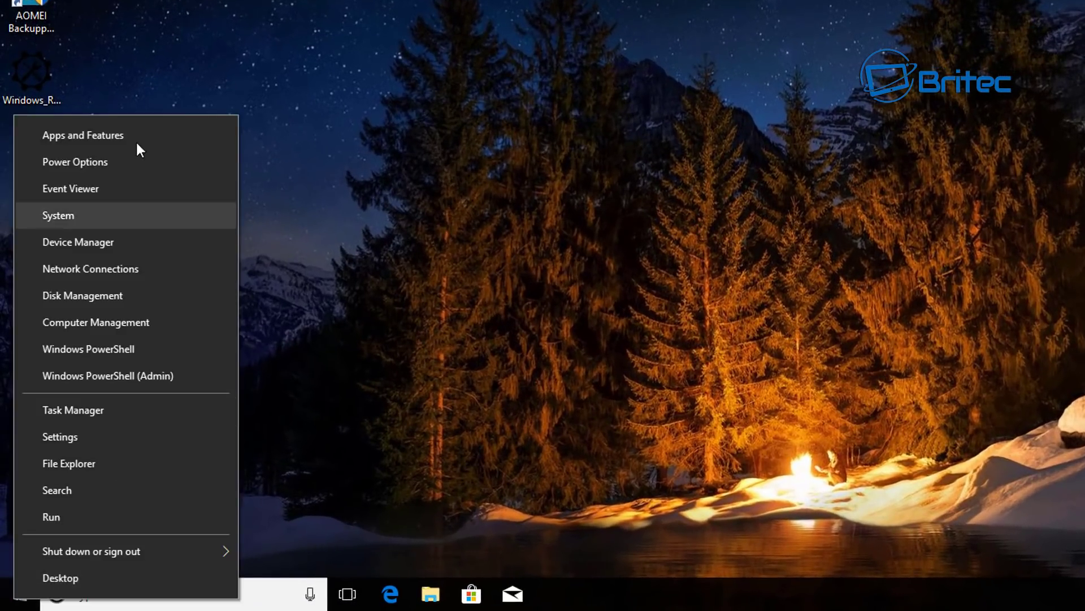
{"action": "left_click", "coordinate": [100, 238]}
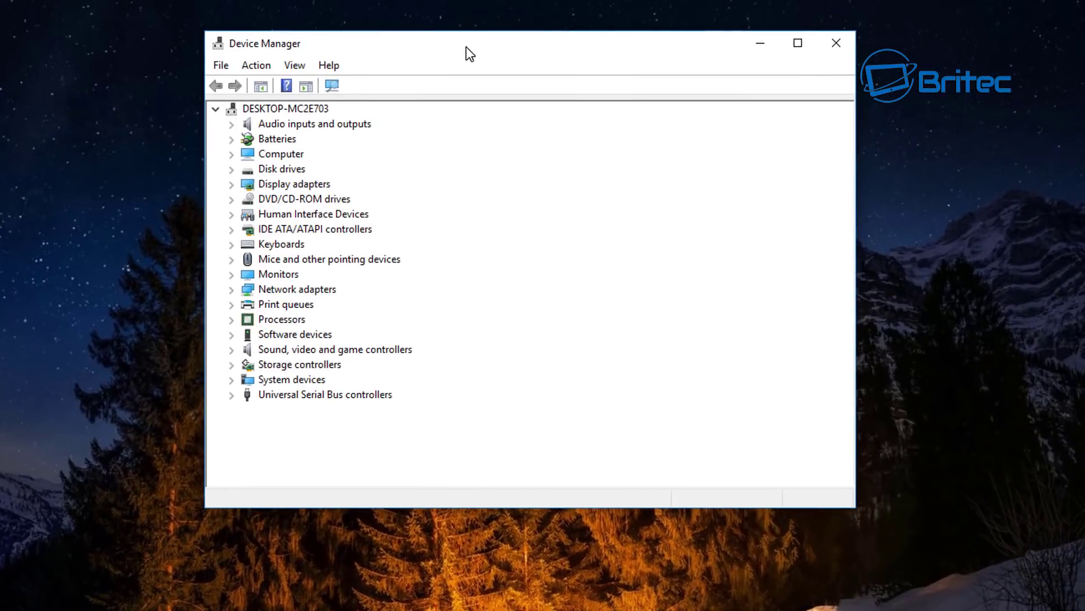
{"action": "left_click_drag", "start_coordinate": [466, 46], "coordinate": [426, 42]}
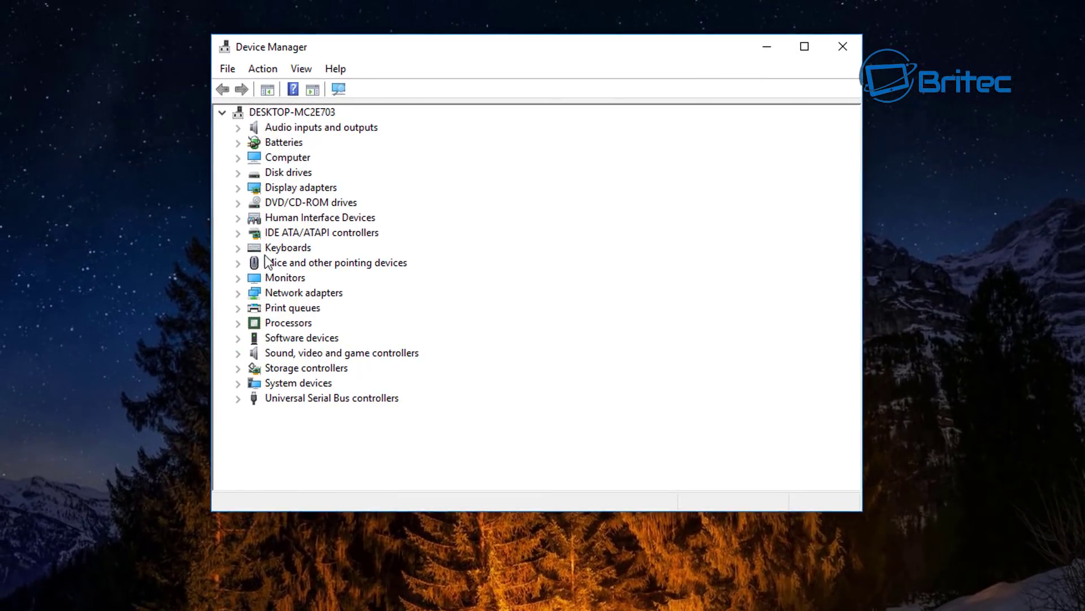
{"action": "left_click", "coordinate": [294, 292]}
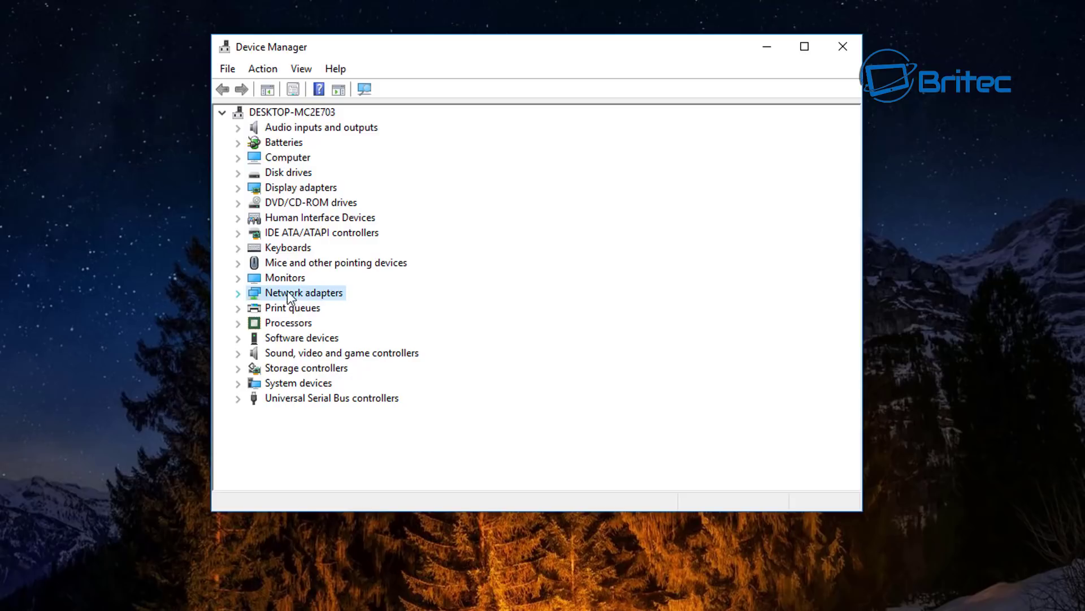
{"action": "left_click", "coordinate": [238, 293]}
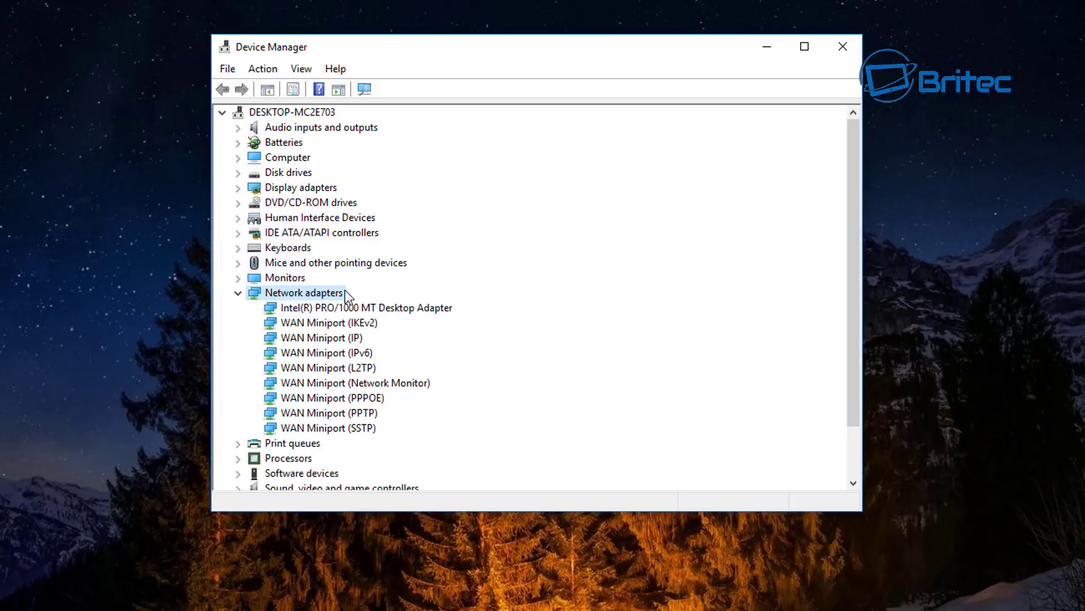
Start an automatic search for updated driver software for the Intel(R) PRO/1000 MT Desktop Adapter and cancel it
{"action": "left_click", "coordinate": [425, 310]}
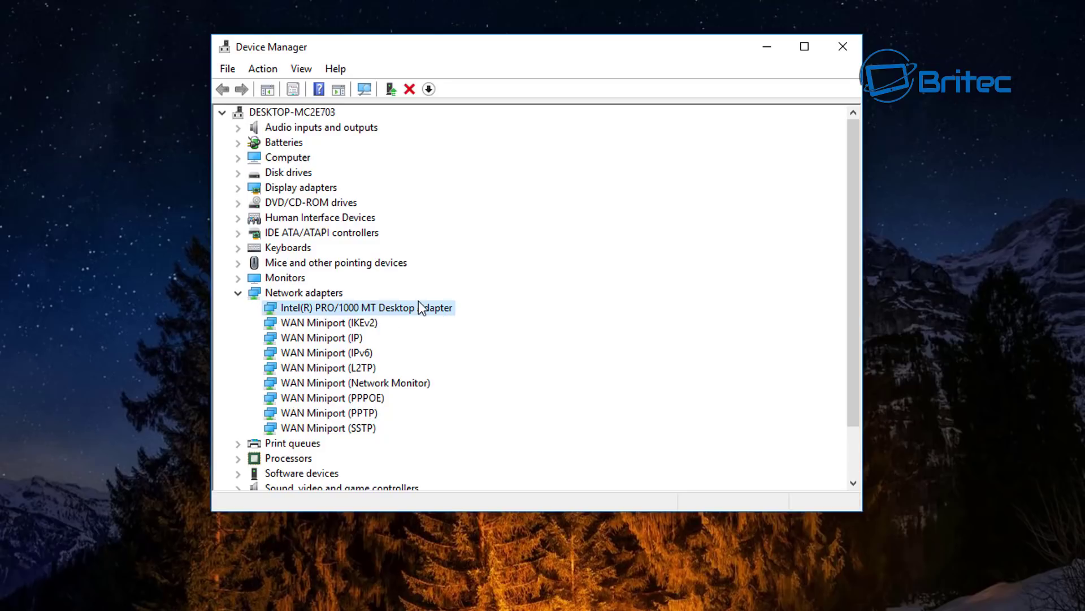
{"action": "right_click", "coordinate": [338, 311]}
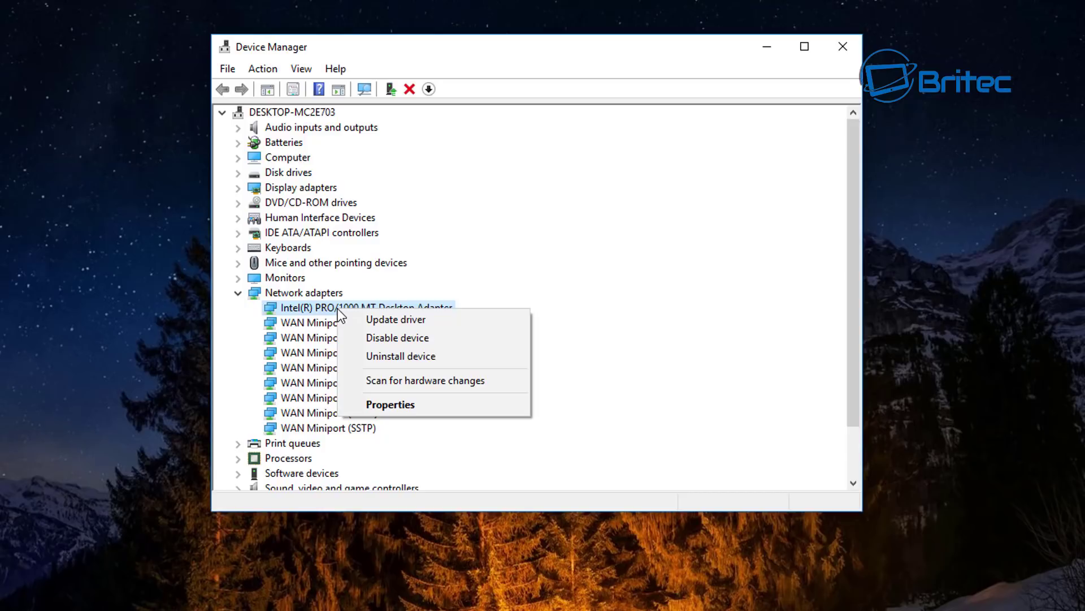
{"action": "left_click", "coordinate": [412, 321]}
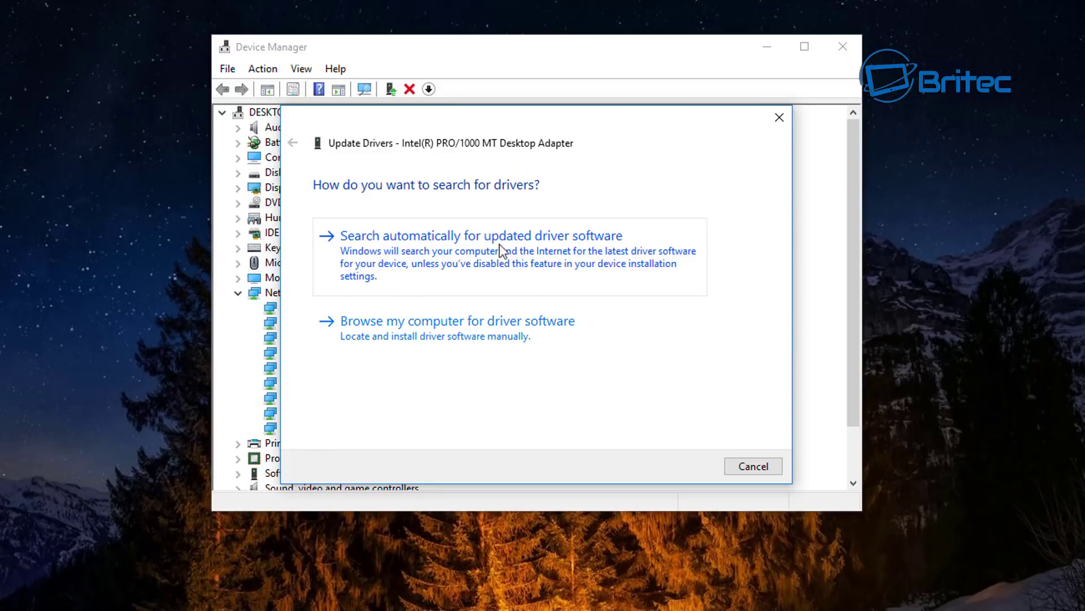
{"action": "left_click", "coordinate": [581, 251]}
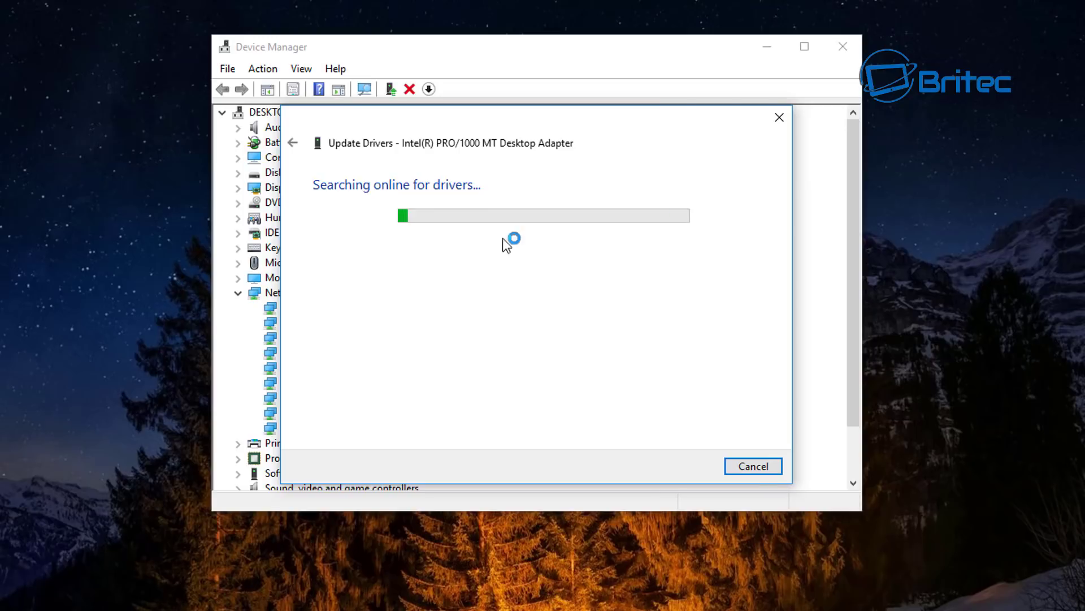
{"action": "left_click", "coordinate": [760, 465]}
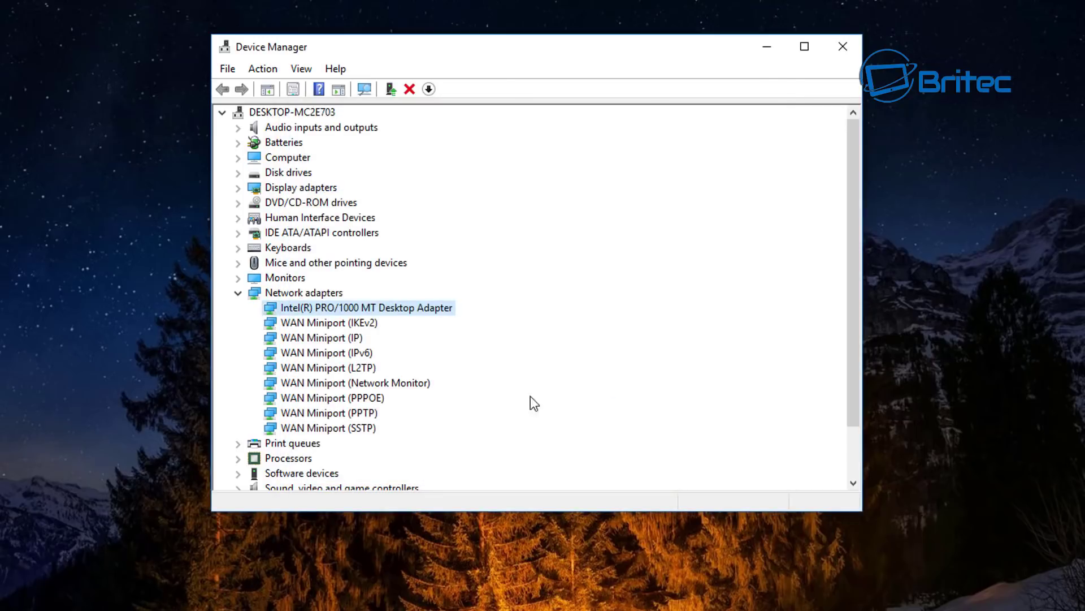
Examine the driver details and roll-back option in the Intel(R) PRO/1000 MT Desktop Adapter's properties, and close Device Manager
{"action": "right_click", "coordinate": [350, 309]}
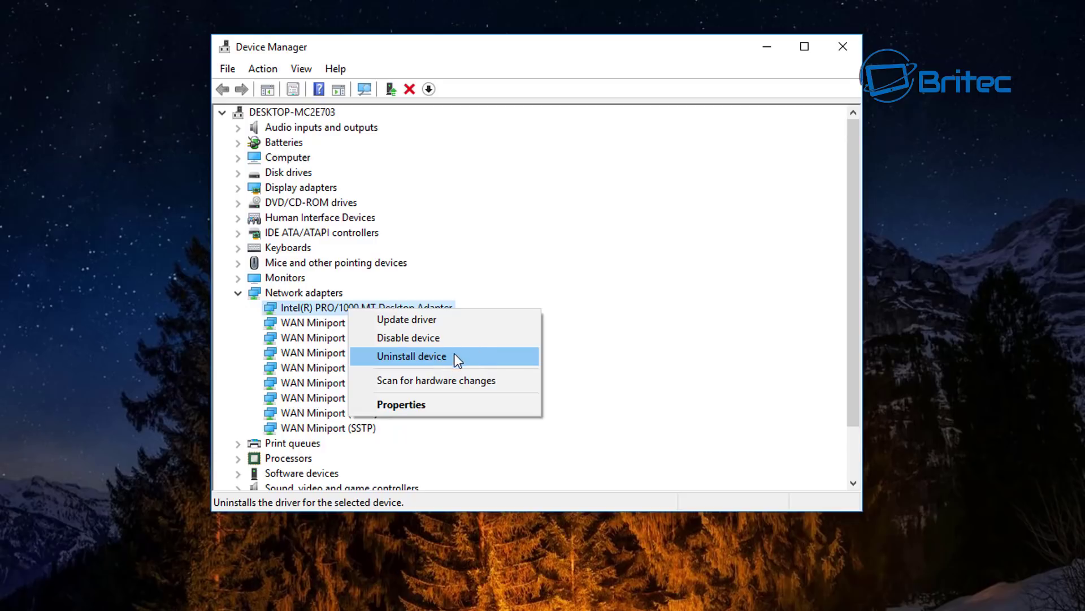
{"action": "left_click", "coordinate": [406, 403]}
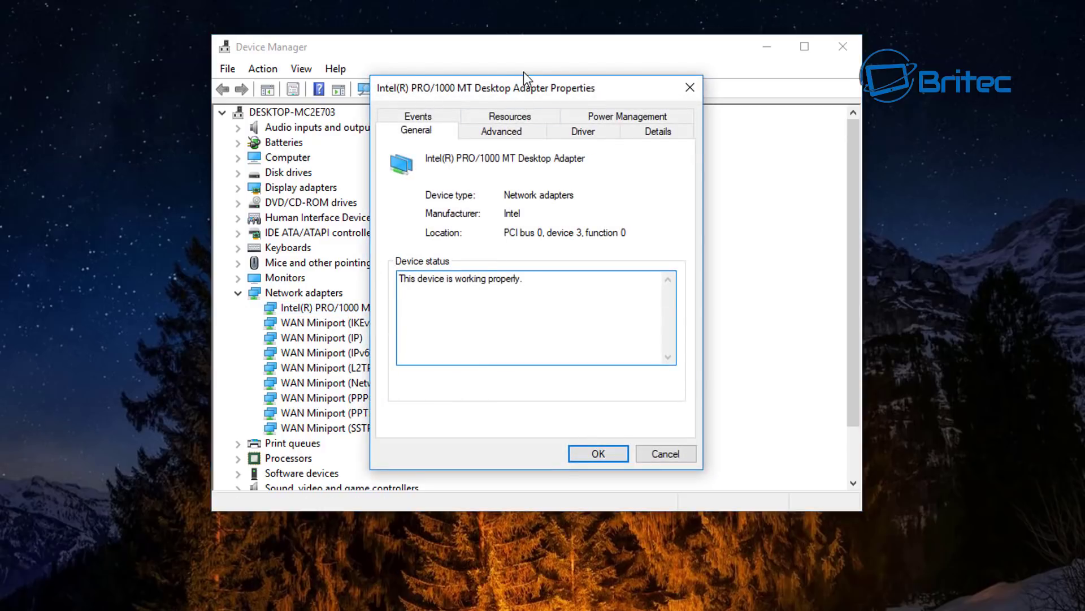
{"action": "left_click", "coordinate": [581, 137]}
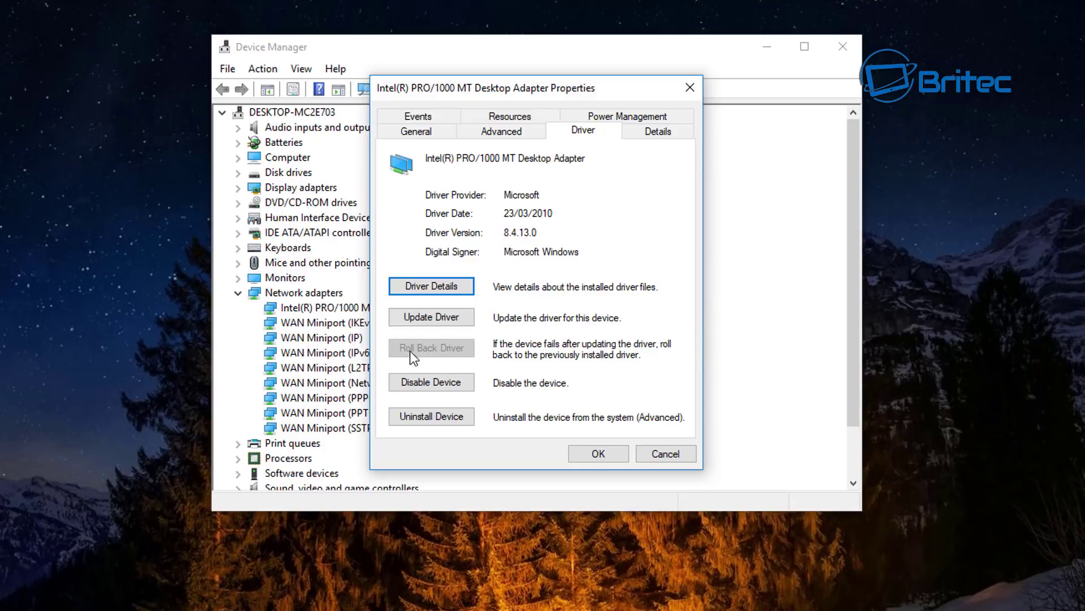
{"action": "left_click", "coordinate": [666, 454]}
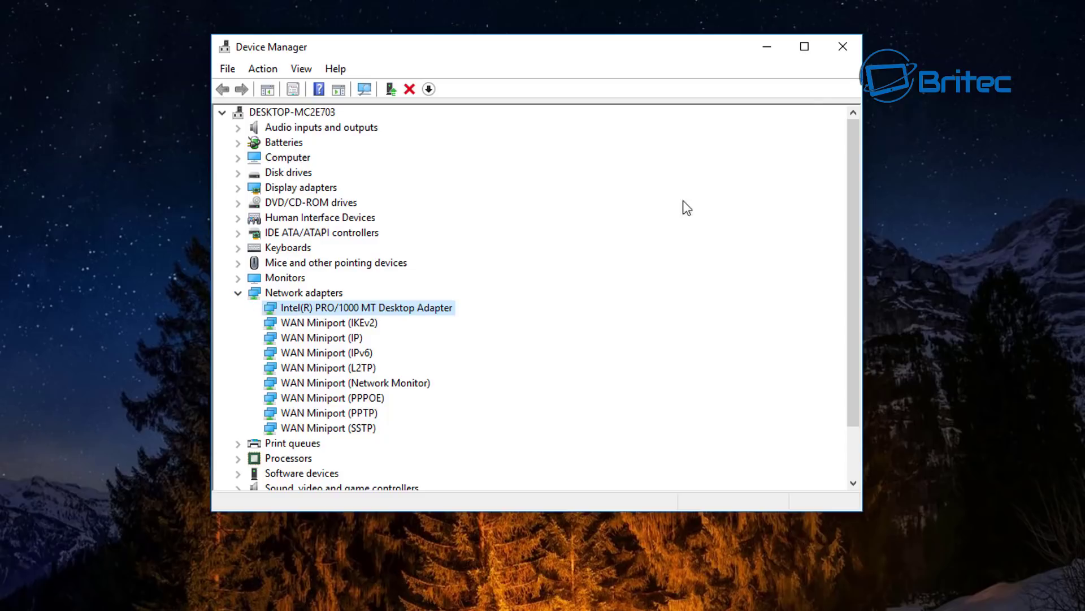
{"action": "left_click", "coordinate": [846, 51]}
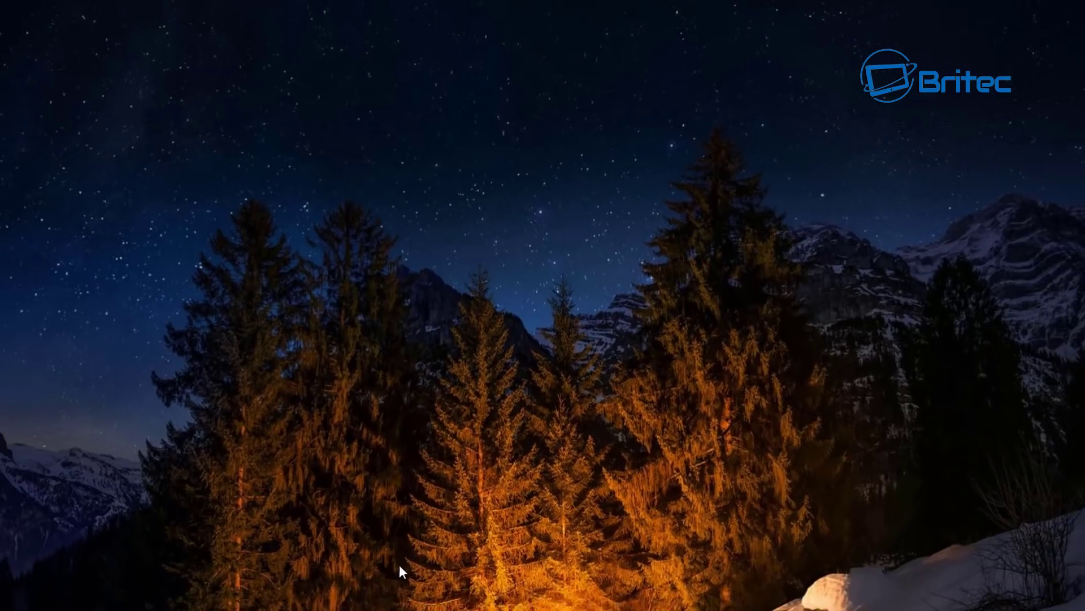
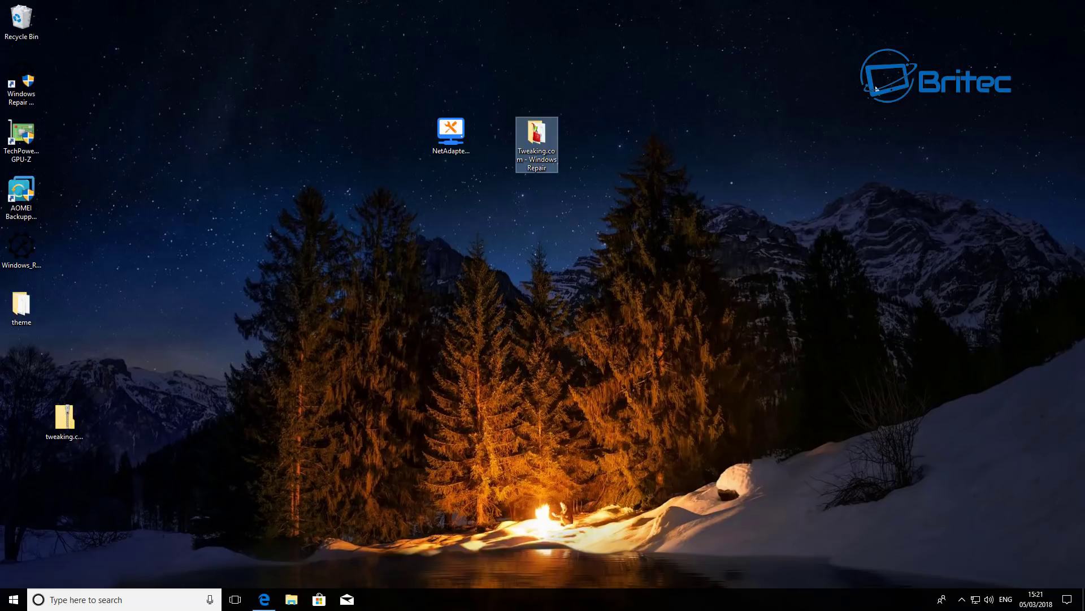
Launch NetAdapter Repair from the desktop as administrator
{"action": "left_click", "coordinate": [452, 126]}
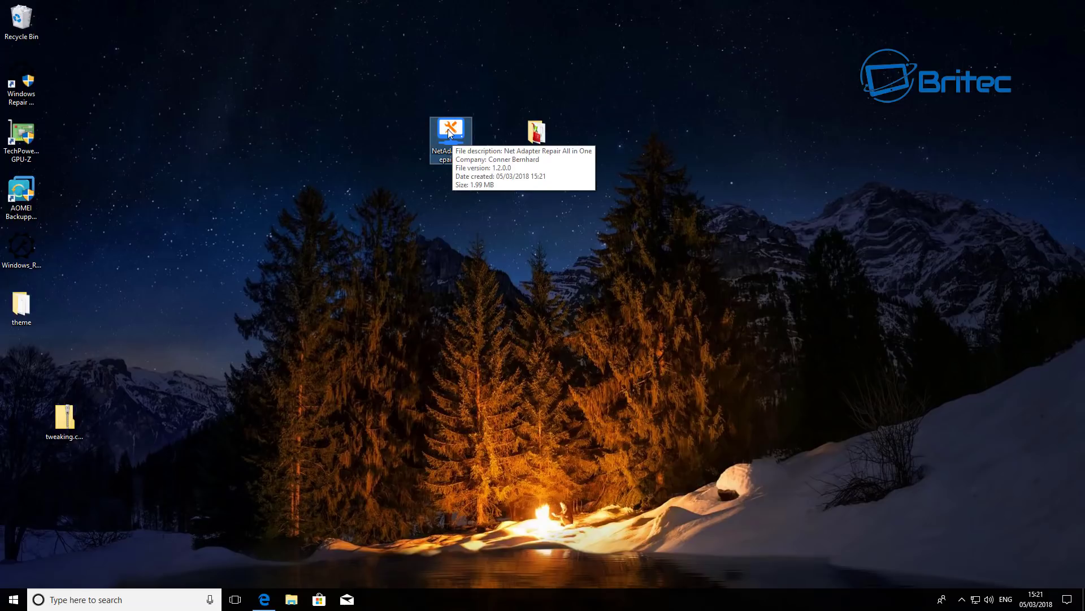
{"action": "right_click", "coordinate": [449, 133]}
{"action": "left_click", "coordinate": [466, 151]}
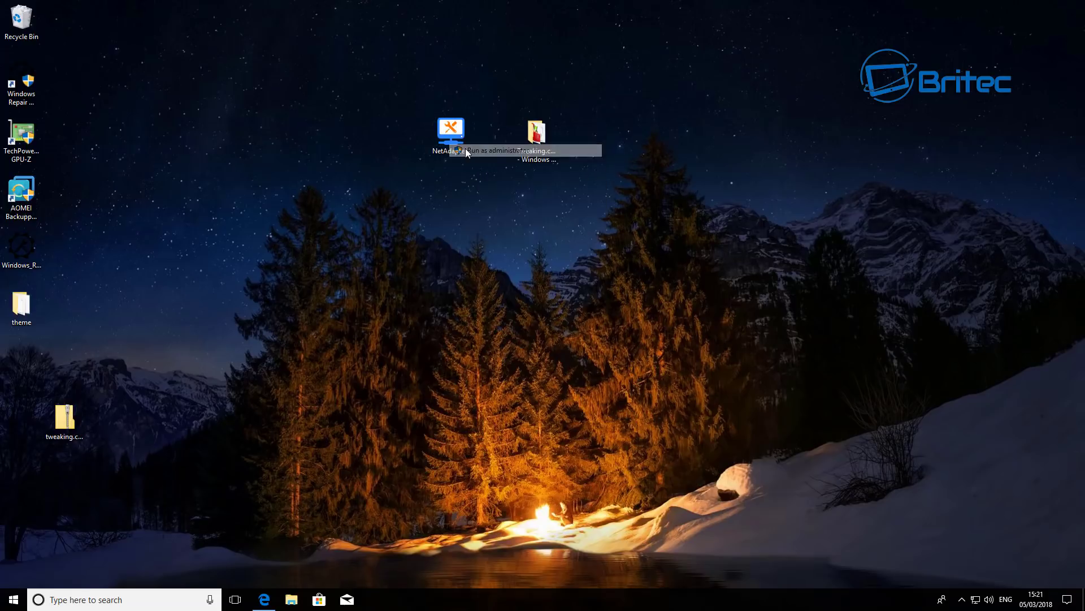
{"action": "left_click", "coordinate": [478, 377]}
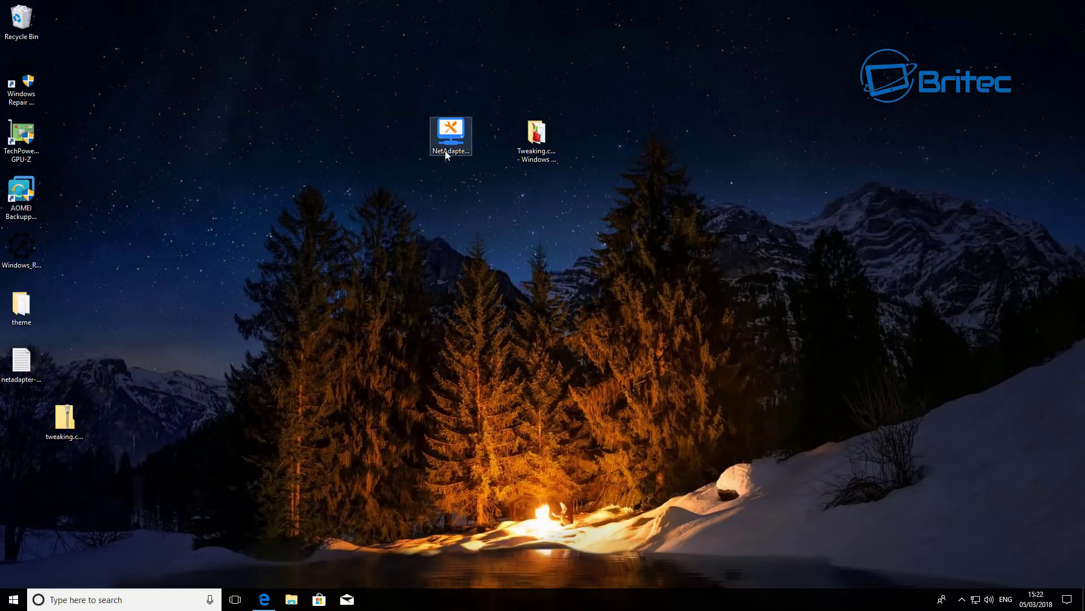
{"action": "left_click_drag", "start_coordinate": [295, 114], "coordinate": [524, 110]}
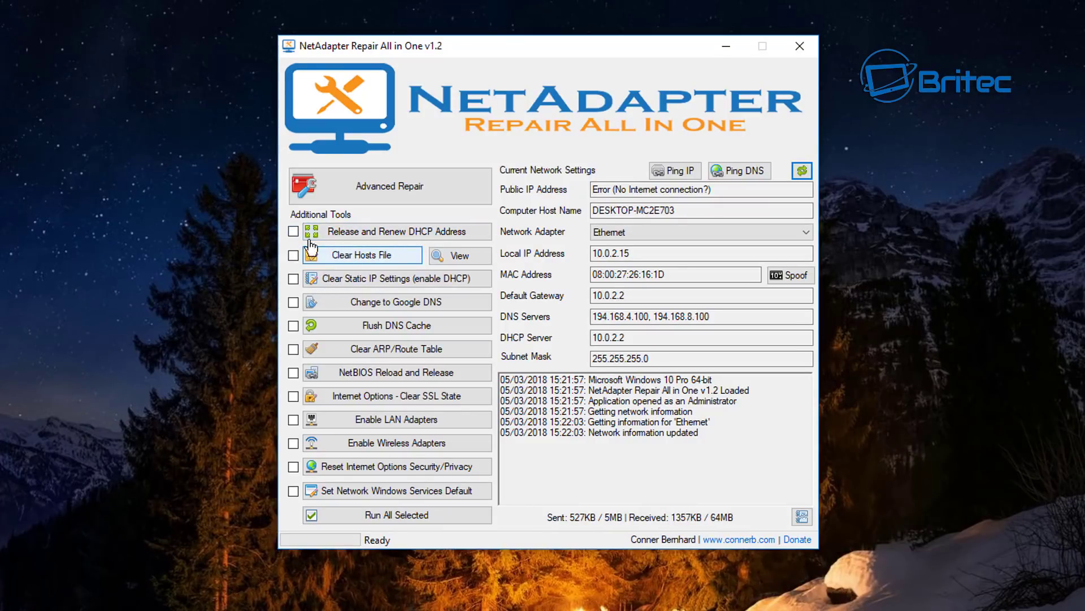
Try selecting the Clear Hosts File and Clear Static IP Settings (enable DHCP) repairs, and clear the selection again
{"action": "left_click", "coordinate": [337, 260]}
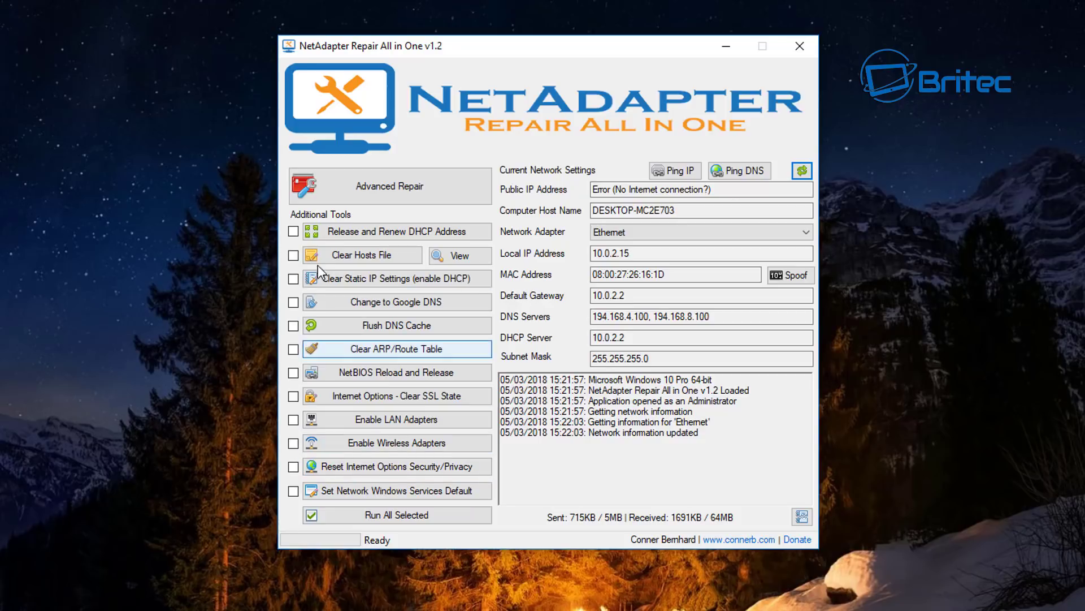
{"action": "left_click", "coordinate": [292, 255]}
{"action": "left_click", "coordinate": [293, 279]}
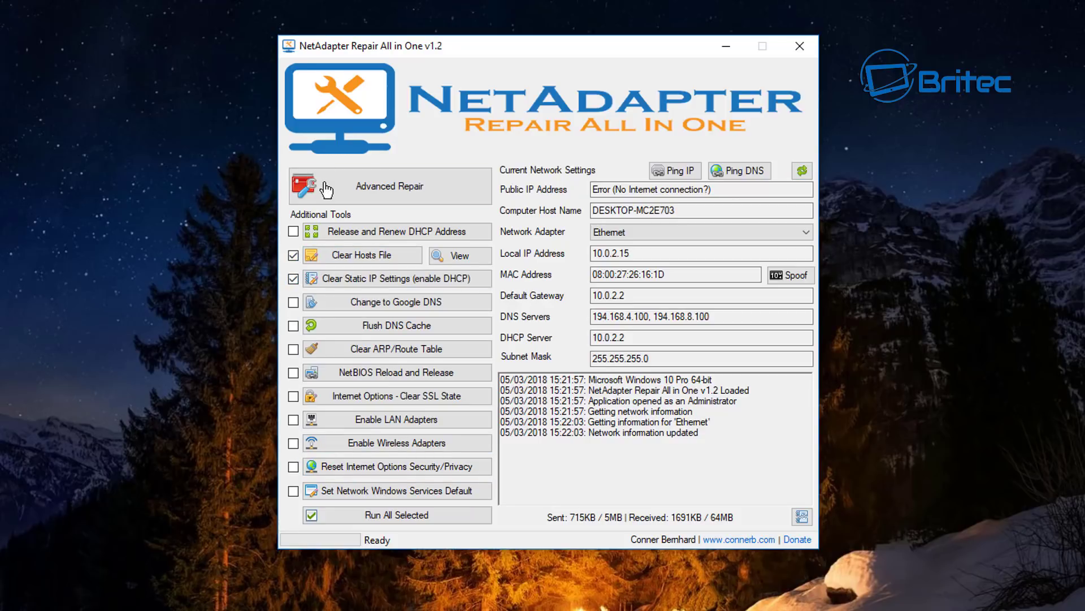
{"action": "left_click", "coordinate": [296, 258]}
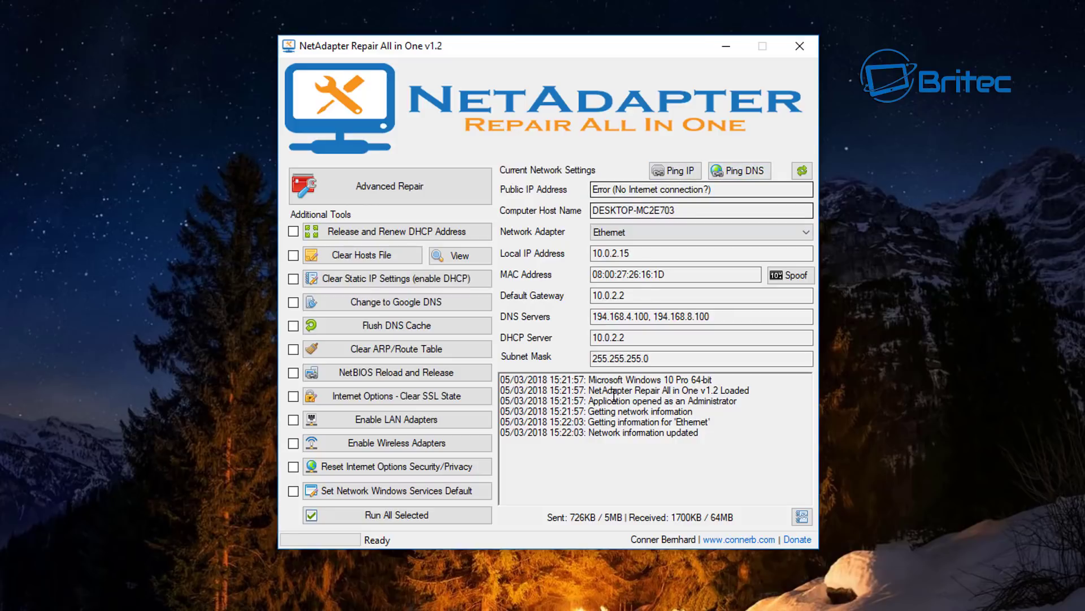
Test the connection by pinging the DNS names and the IP addresses, and close NetAdapter Repair
{"action": "left_click", "coordinate": [738, 172]}
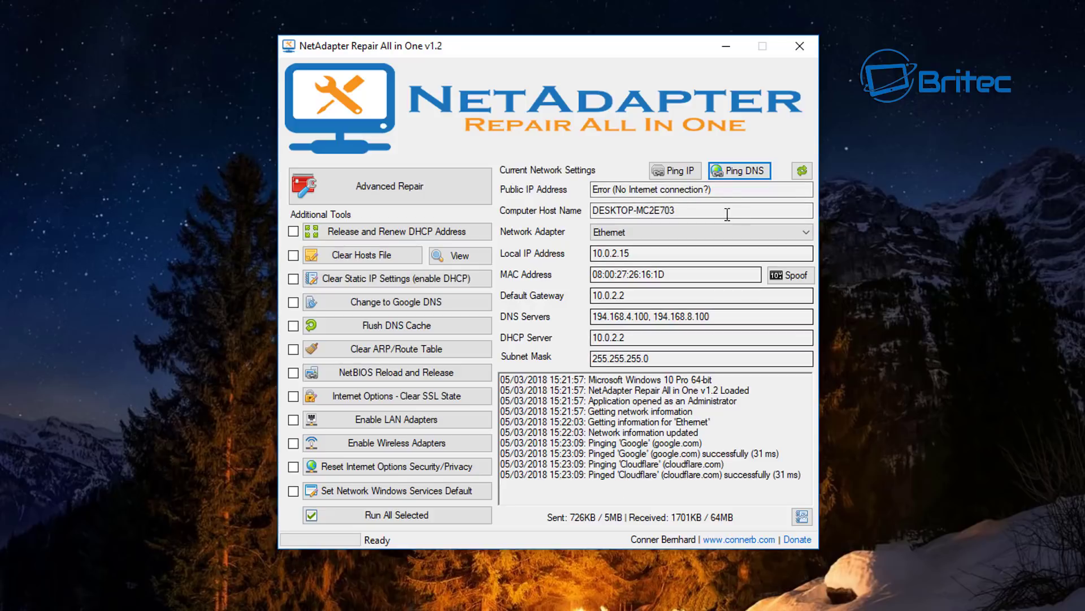
{"action": "left_click", "coordinate": [678, 171]}
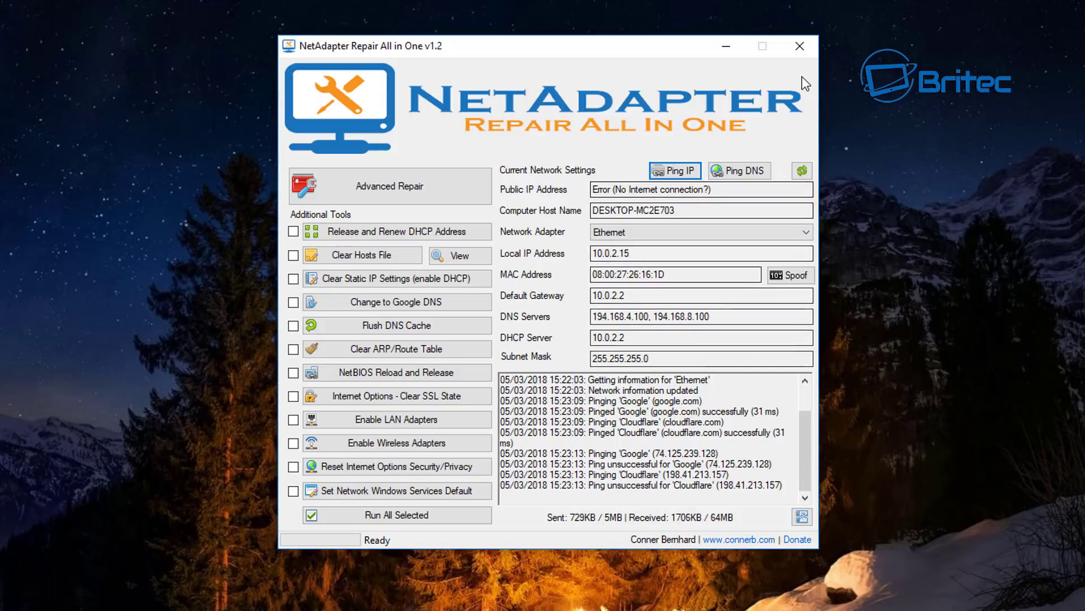
{"action": "left_click", "coordinate": [800, 47]}
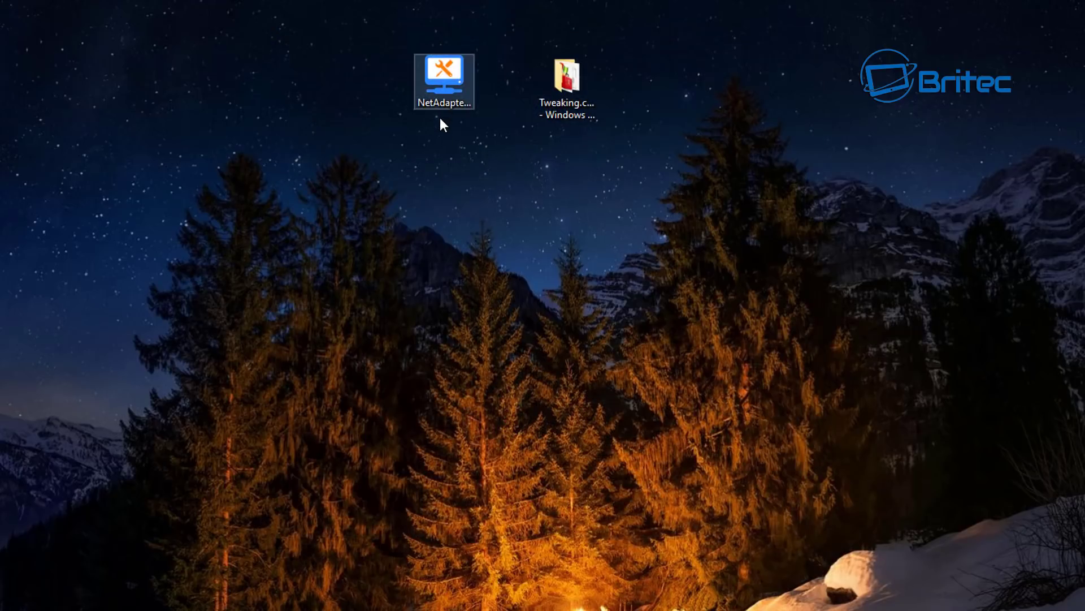
Launch Repair_Windows as administrator from the desktop's Tweaking.com - Windows Repair folder, minimize the folder window, and accept the license agreement
{"action": "double_click", "coordinate": [578, 88]}
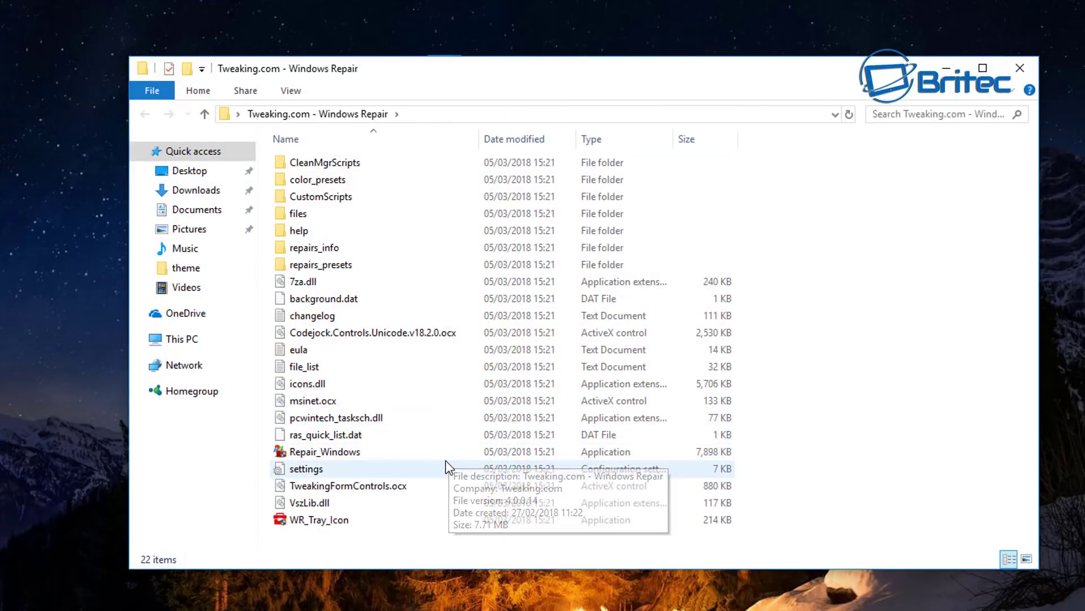
{"action": "left_click", "coordinate": [413, 455]}
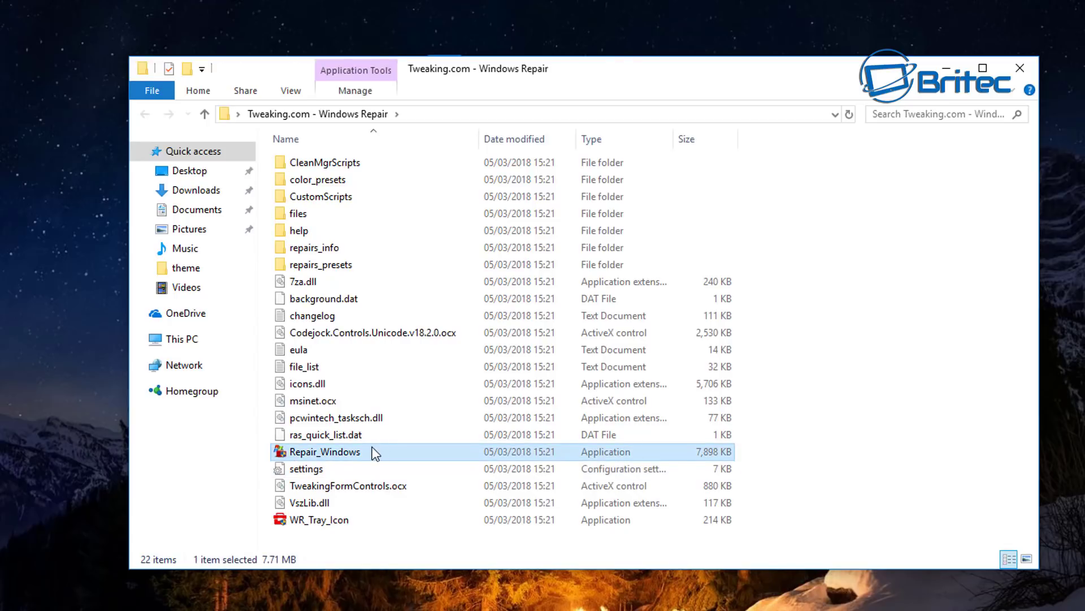
{"action": "right_click", "coordinate": [340, 448]}
{"action": "left_click", "coordinate": [450, 119]}
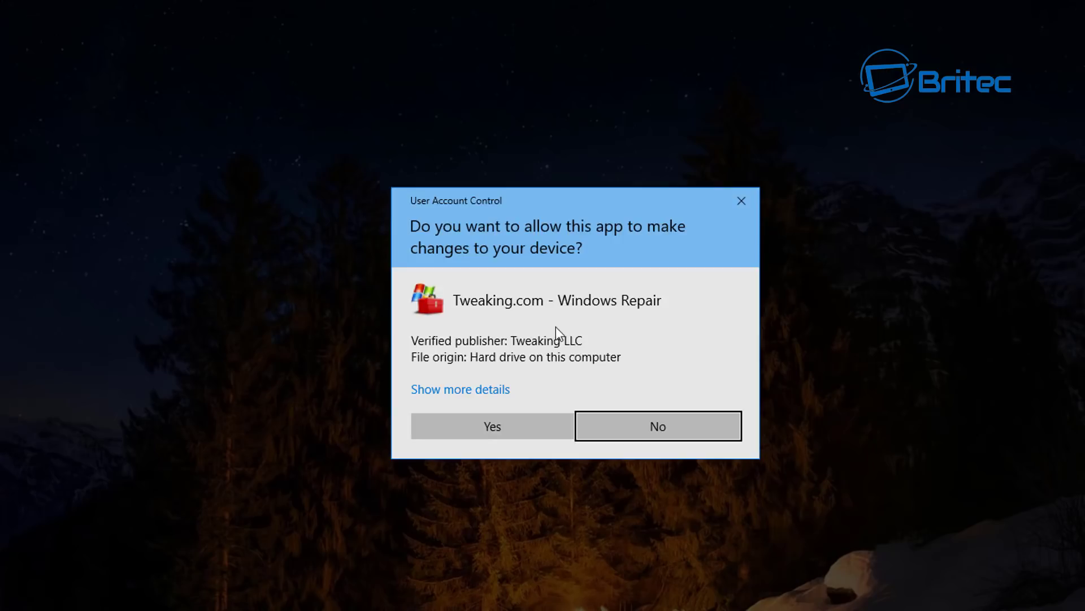
{"action": "left_click", "coordinate": [494, 433]}
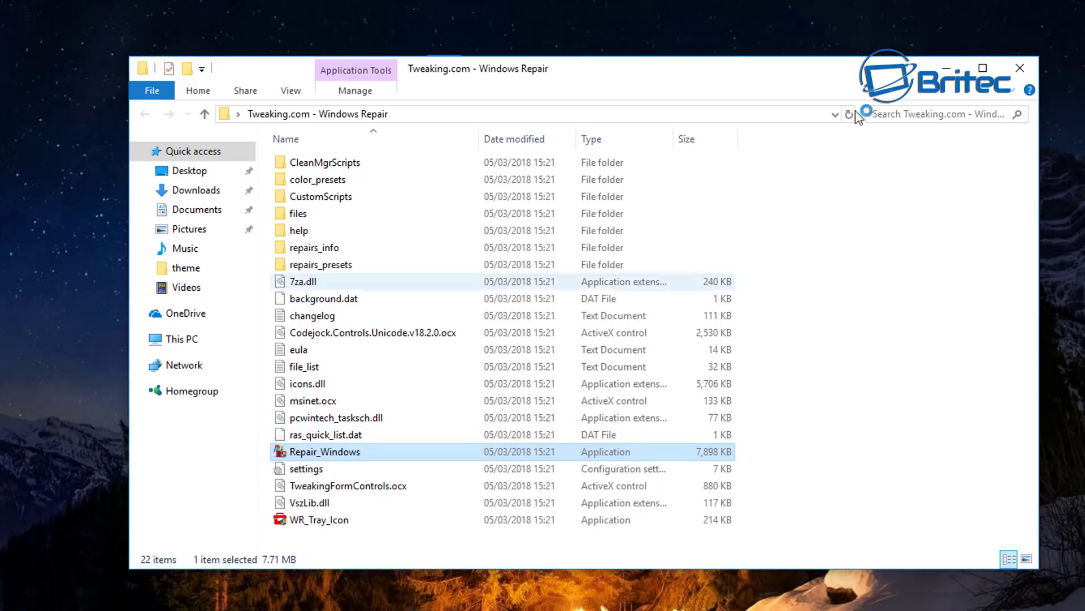
{"action": "left_click", "coordinate": [946, 68]}
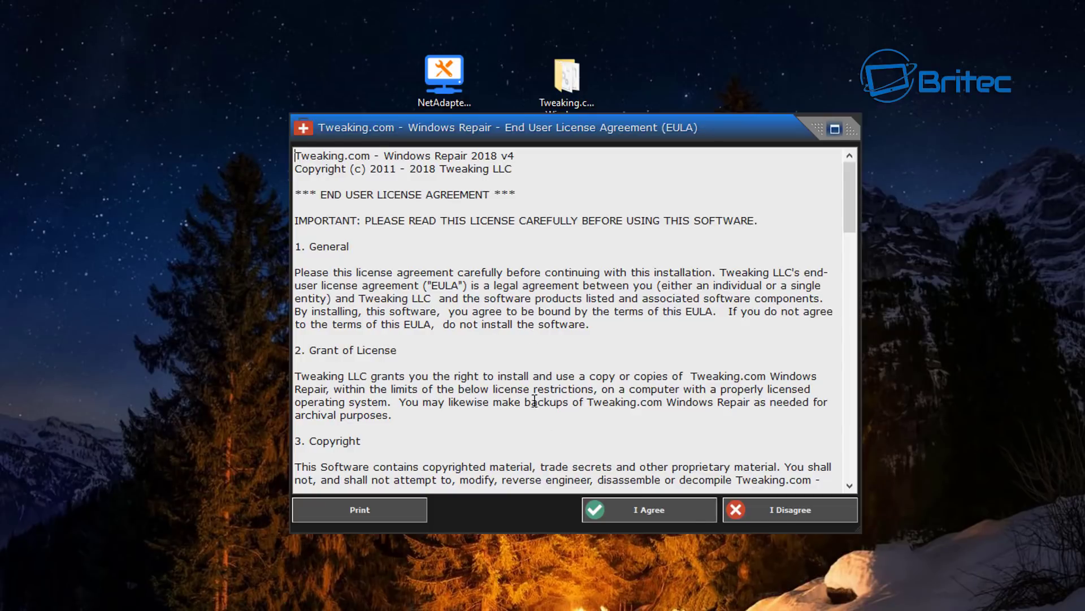
{"action": "left_click", "coordinate": [660, 511]}
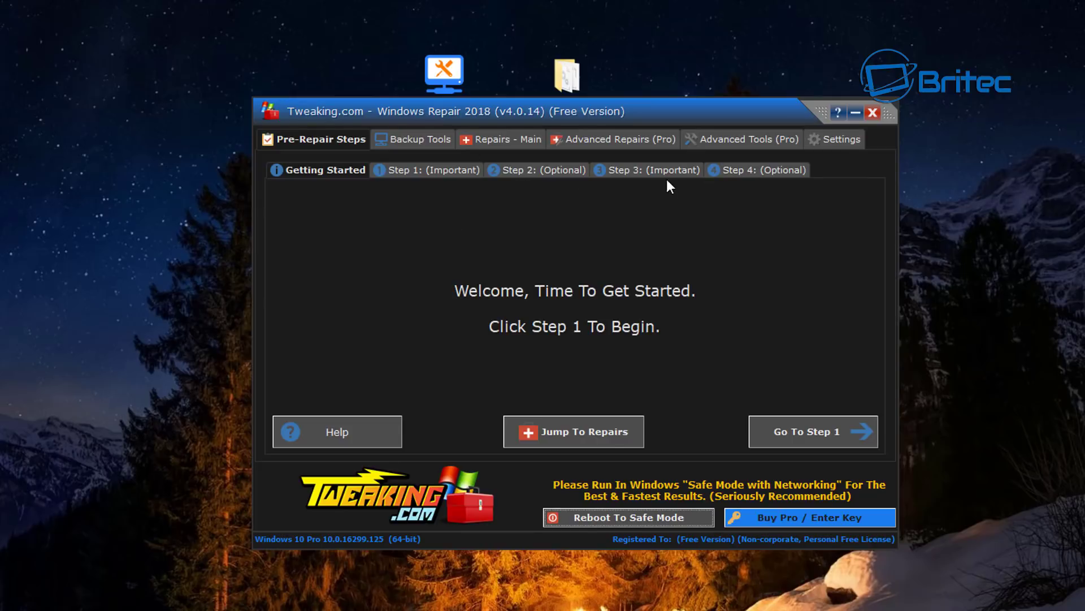
Look through the Advanced Tools (Pro) and Advanced Repairs (Pro) options in Windows Repair
{"action": "left_click", "coordinate": [730, 141]}
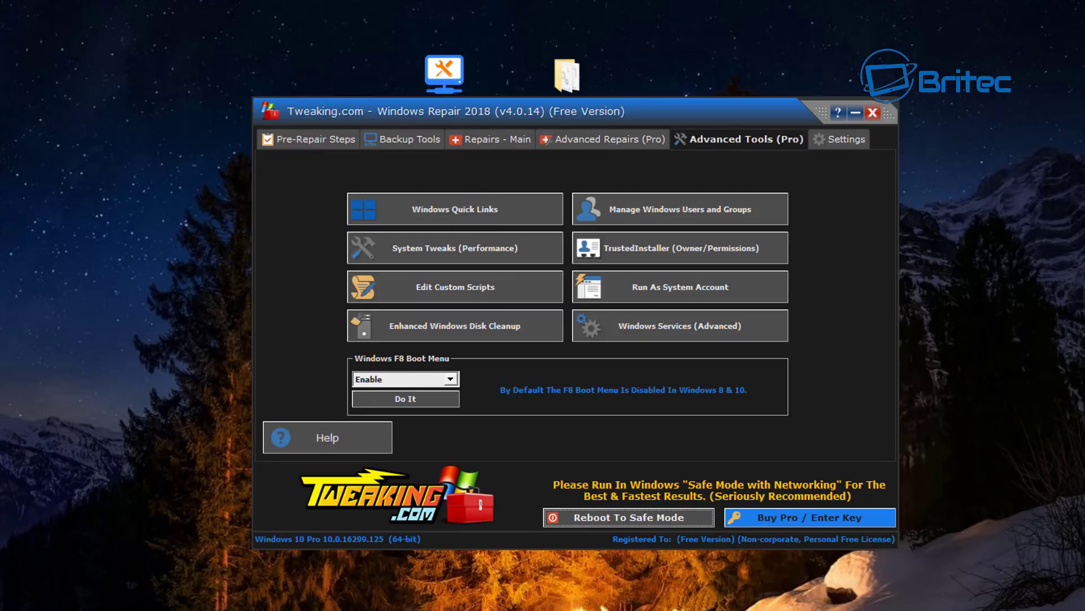
{"action": "left_click", "coordinate": [681, 247]}
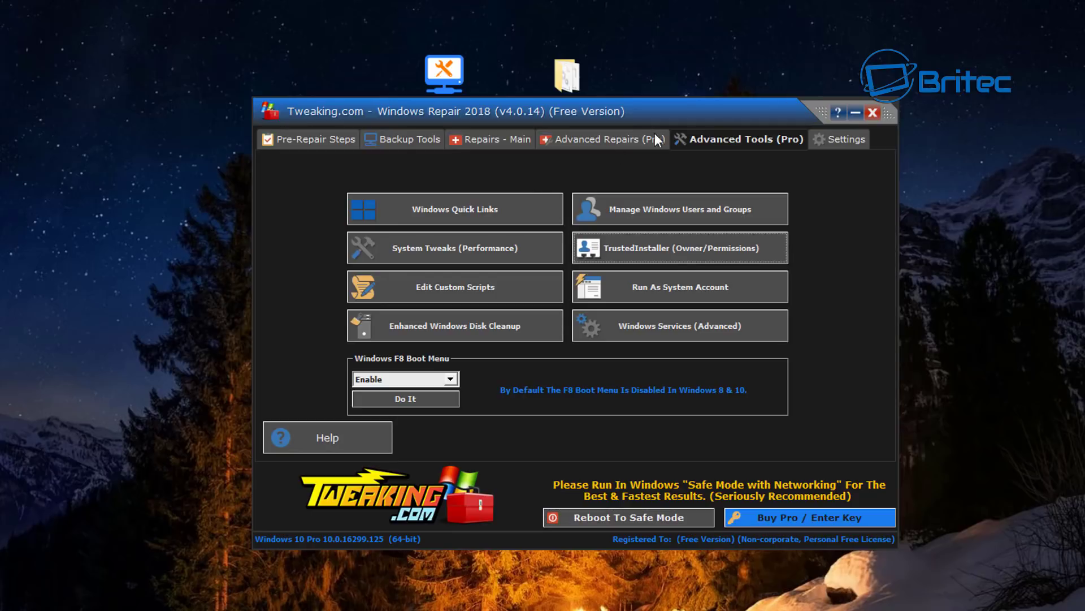
{"action": "left_click", "coordinate": [611, 140]}
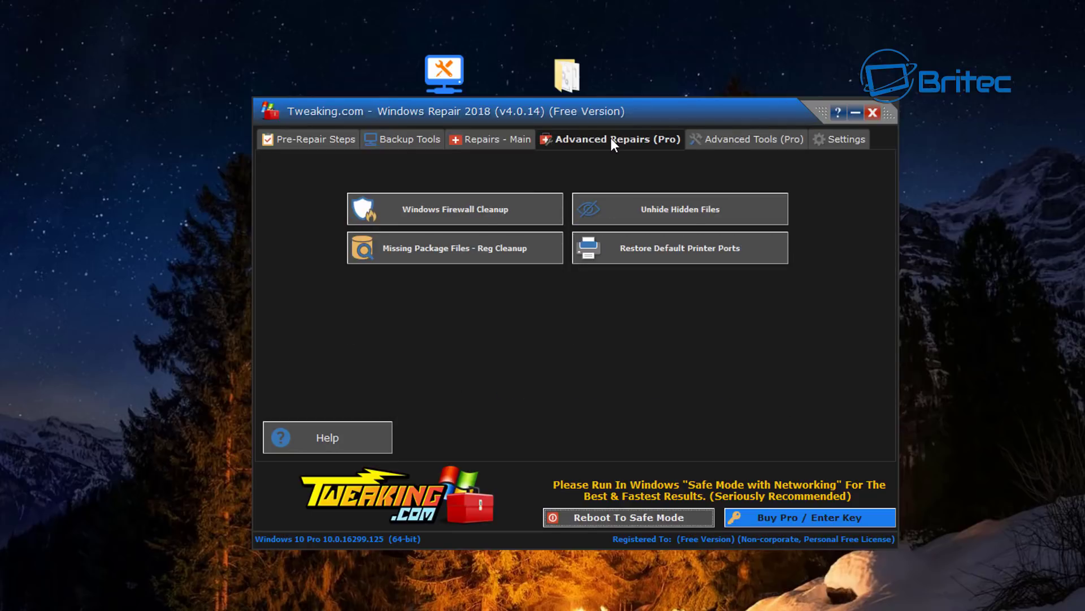
Open the full list of main repairs, collapse the Repair File Associations group, and review the available repairs
{"action": "left_click", "coordinate": [478, 141]}
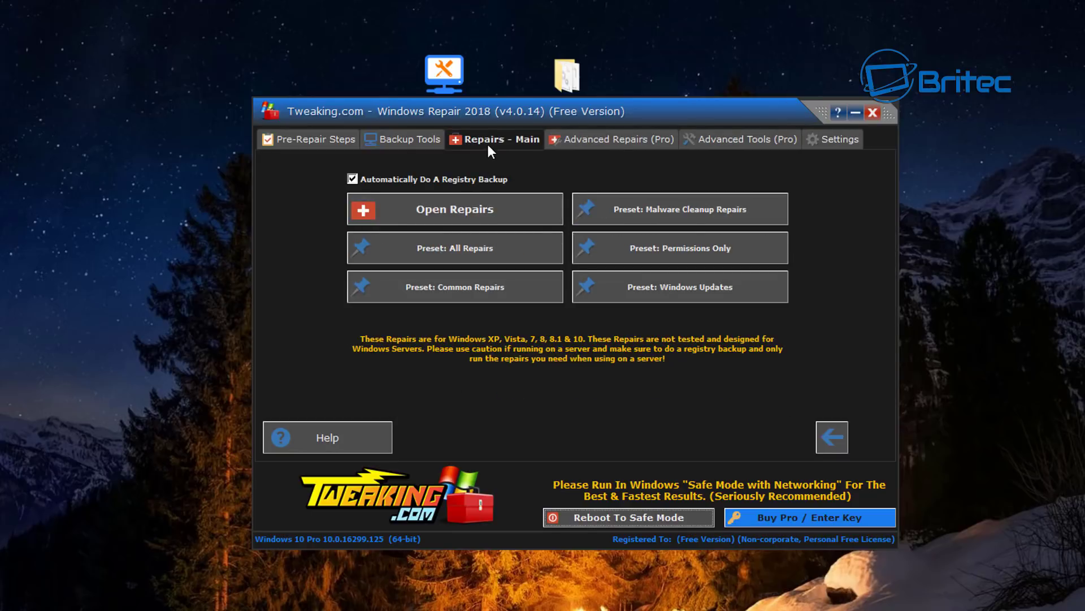
{"action": "left_click", "coordinate": [408, 209]}
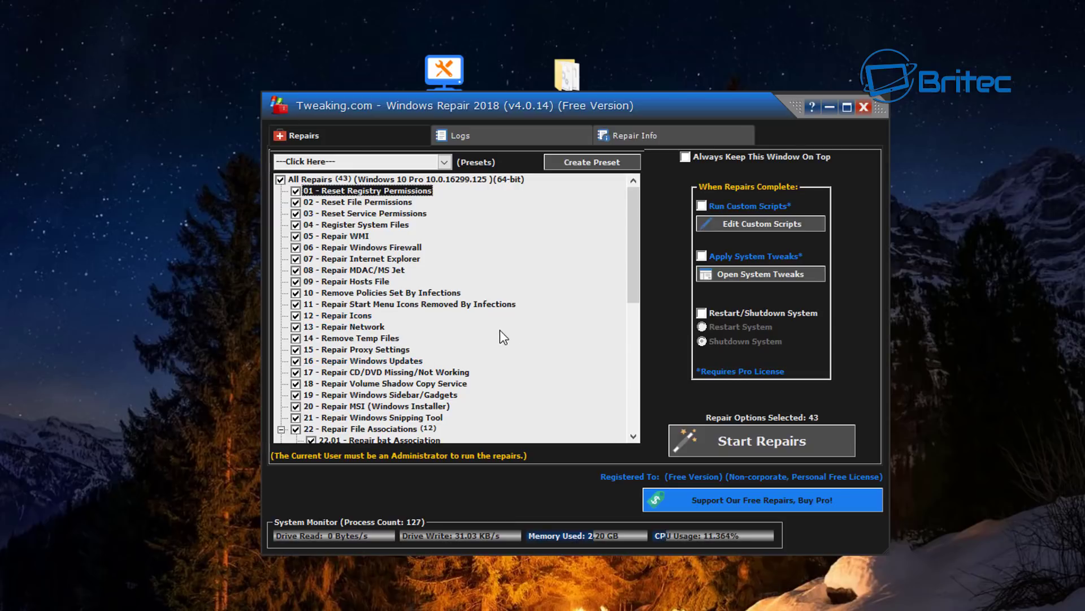
{"action": "left_click_drag", "start_coordinate": [629, 252], "coordinate": [617, 317]}
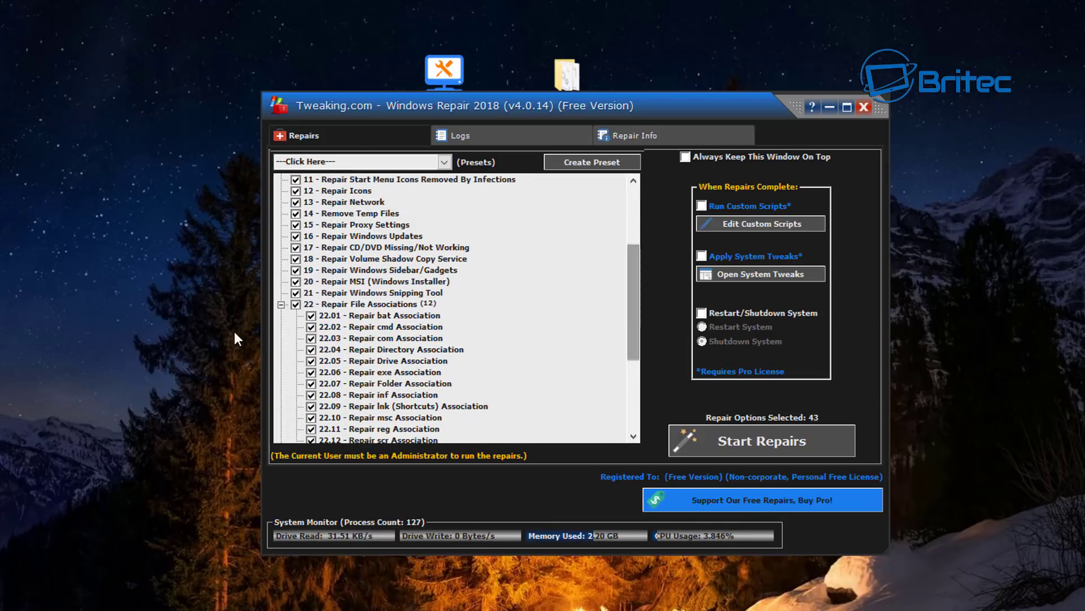
{"action": "left_click", "coordinate": [281, 305]}
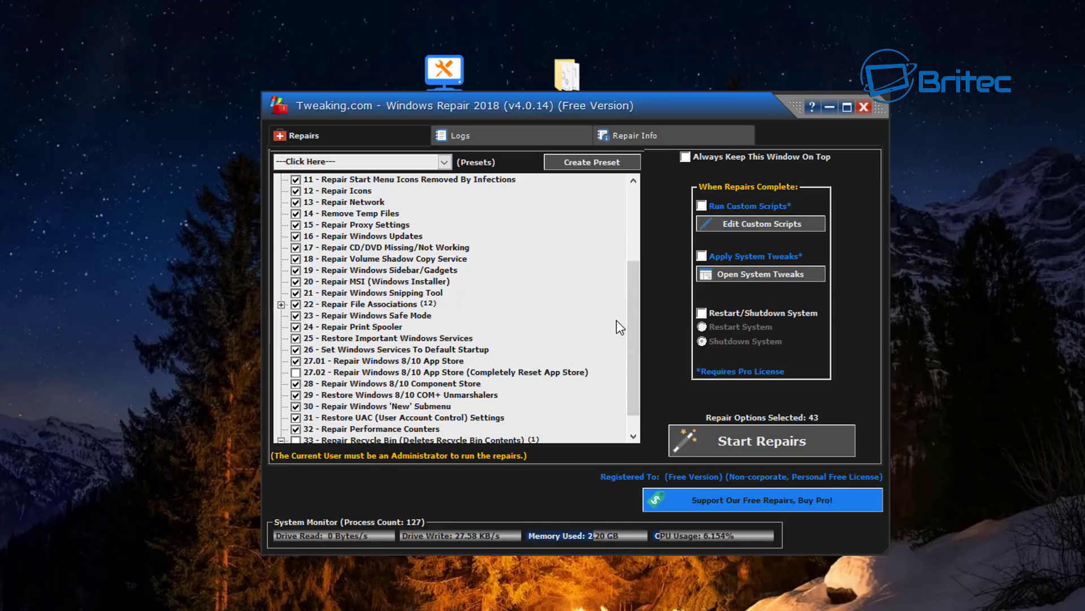
{"action": "left_click_drag", "start_coordinate": [632, 327], "coordinate": [609, 344]}
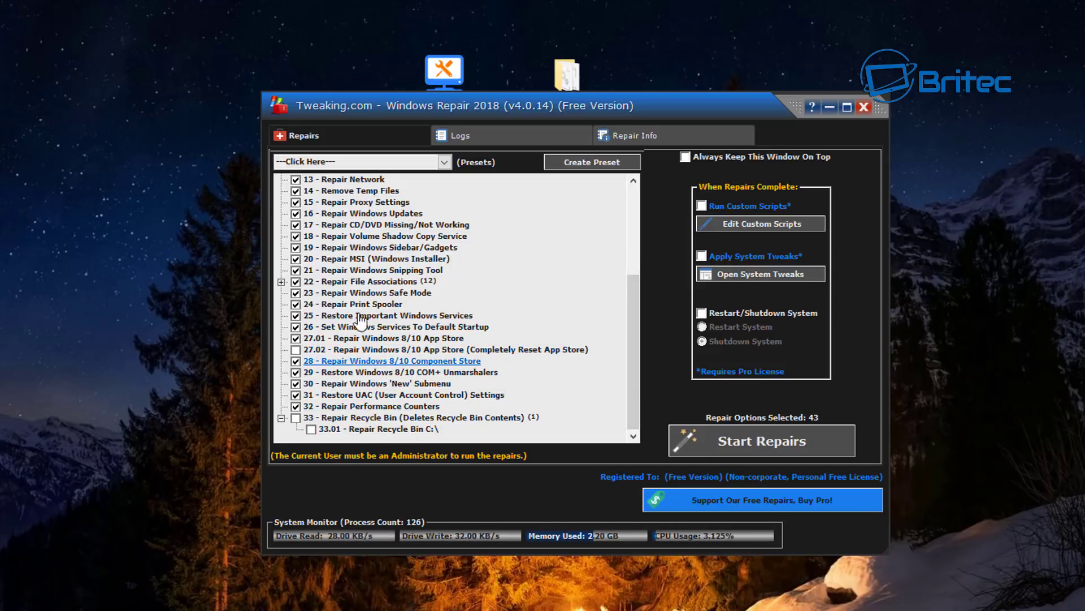
{"action": "scroll", "coordinate": [352, 353], "scroll_direction": "up", "scroll_amount": 1}
{"action": "scroll", "coordinate": [352, 351], "scroll_direction": "up", "scroll_amount": 1}
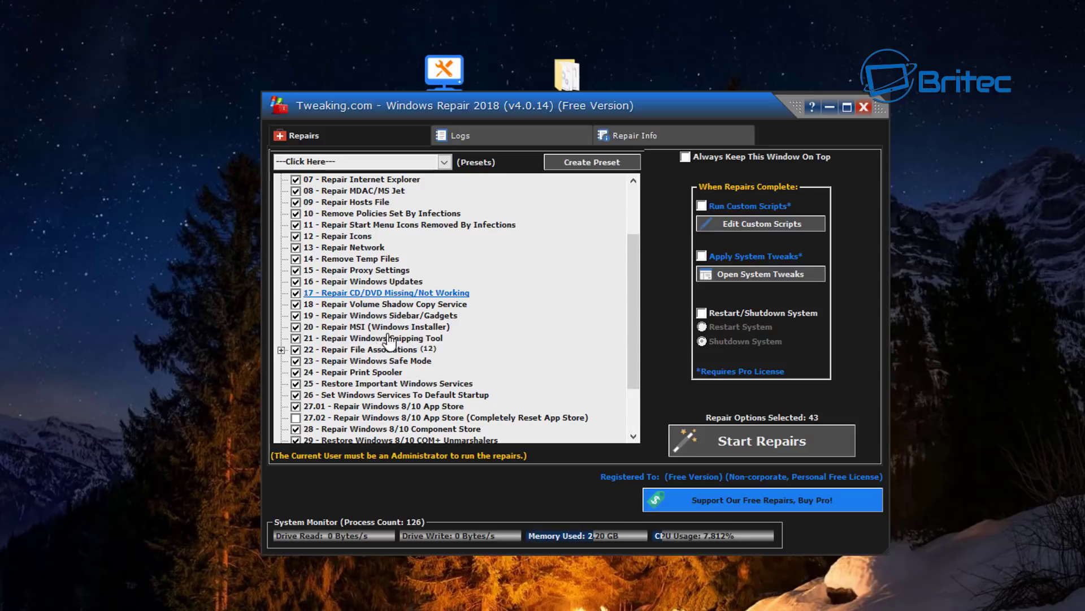
Highlight 13 - Repair Network and exclude Repair Proxy Settings and Repair Windows Updates from the selected repairs
{"action": "left_click", "coordinate": [339, 248]}
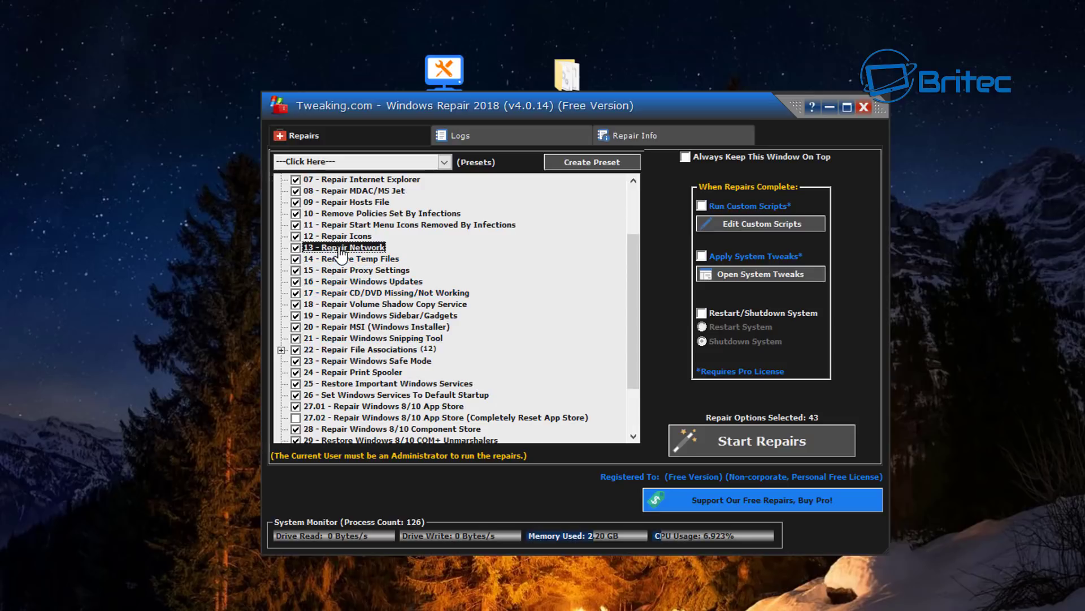
{"action": "left_click", "coordinate": [298, 283]}
{"action": "left_click", "coordinate": [296, 271]}
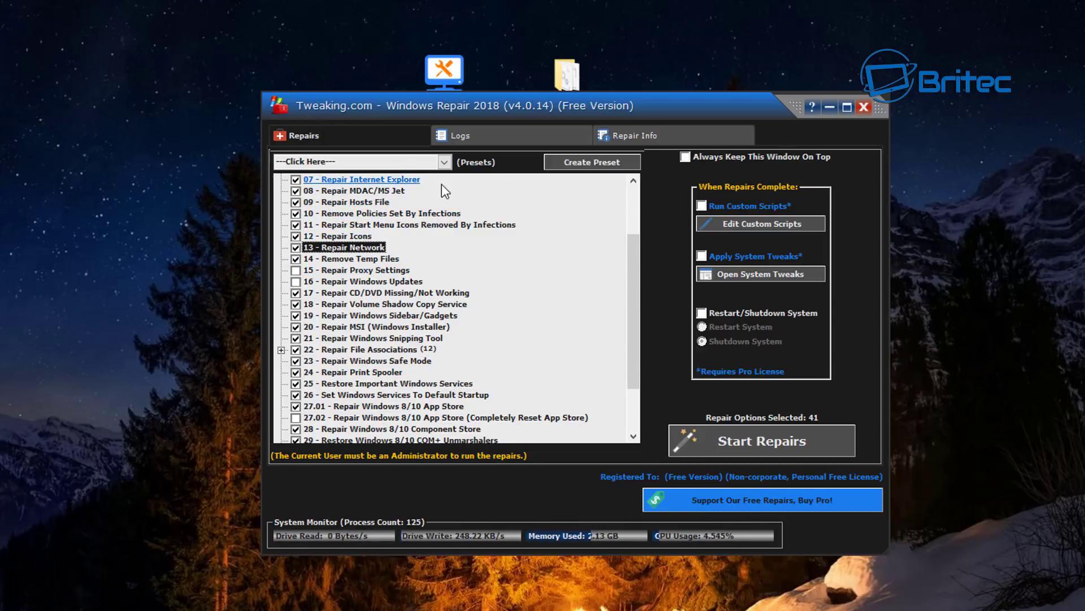
{"action": "scroll", "coordinate": [371, 278], "scroll_direction": "up", "scroll_amount": 1}
{"action": "scroll", "coordinate": [370, 278], "scroll_direction": "up", "scroll_amount": 1}
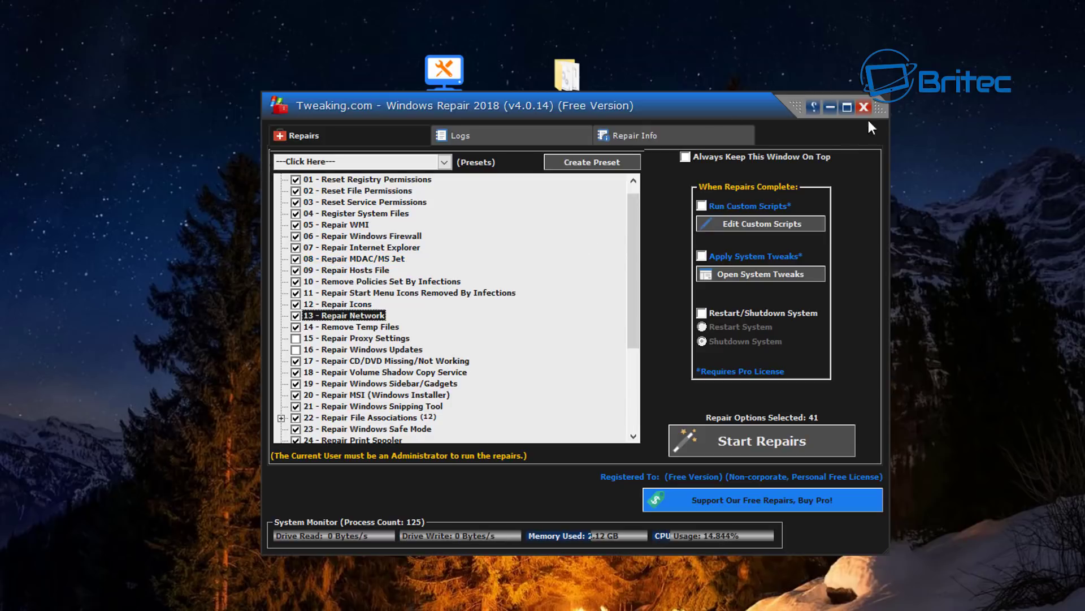
Close the repairs list without starting the repairs, dismiss the thank-you notice, and exit Windows Repair
{"action": "left_click", "coordinate": [861, 104]}
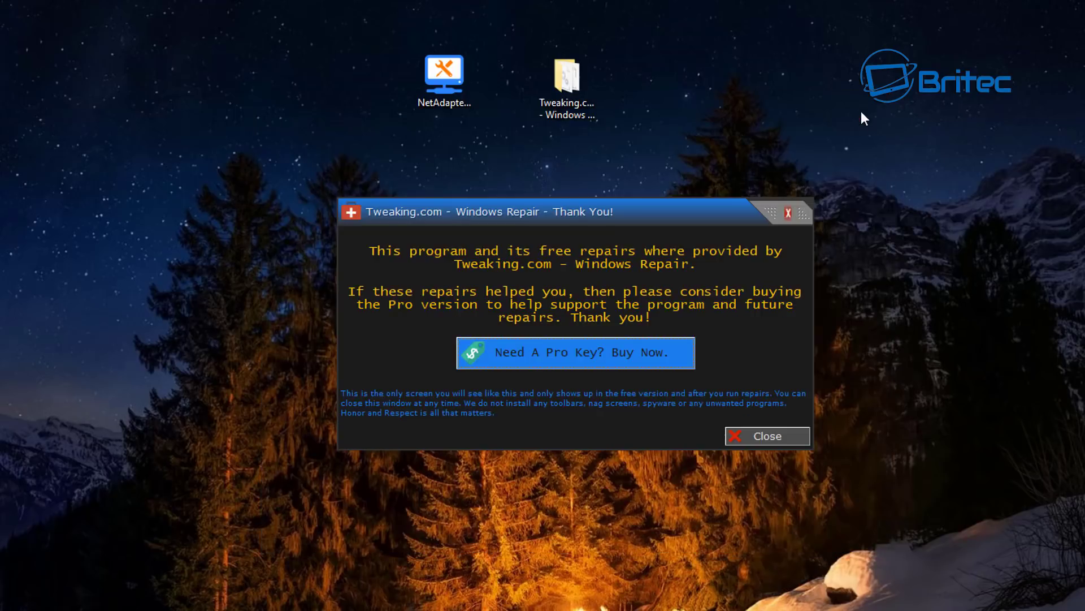
{"action": "left_click", "coordinate": [755, 436]}
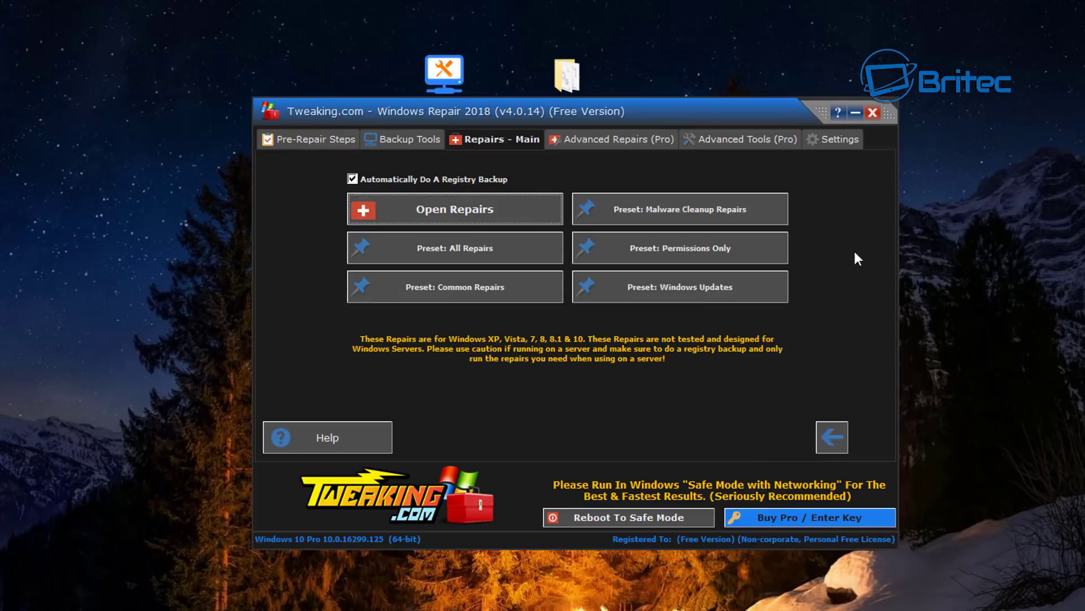
{"action": "left_click", "coordinate": [870, 115]}
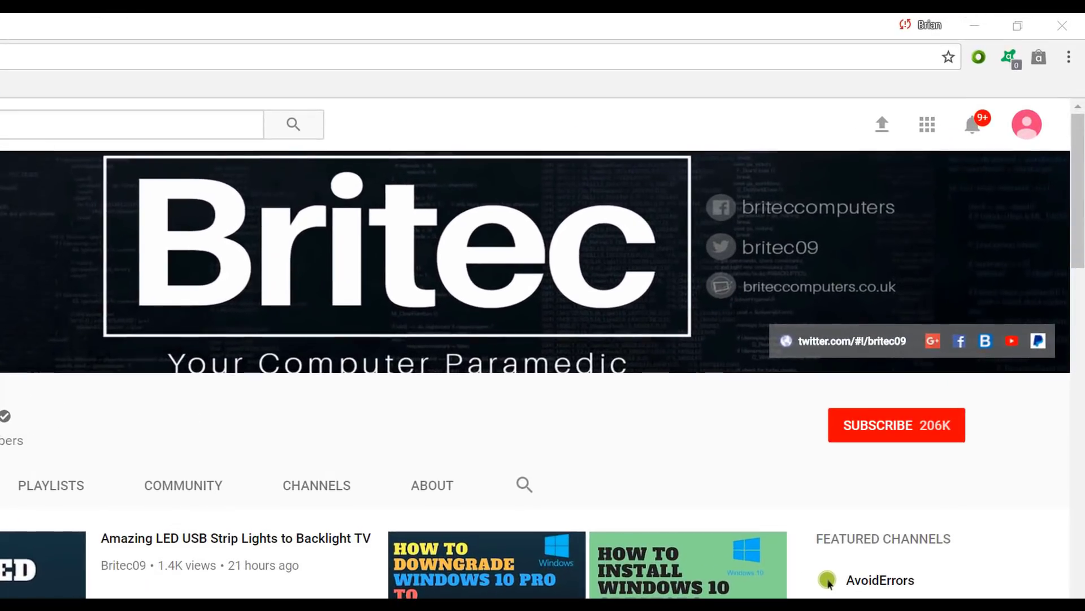
Subscribe to the Britec channel on YouTube in the browser
{"action": "left_click", "coordinate": [909, 439]}
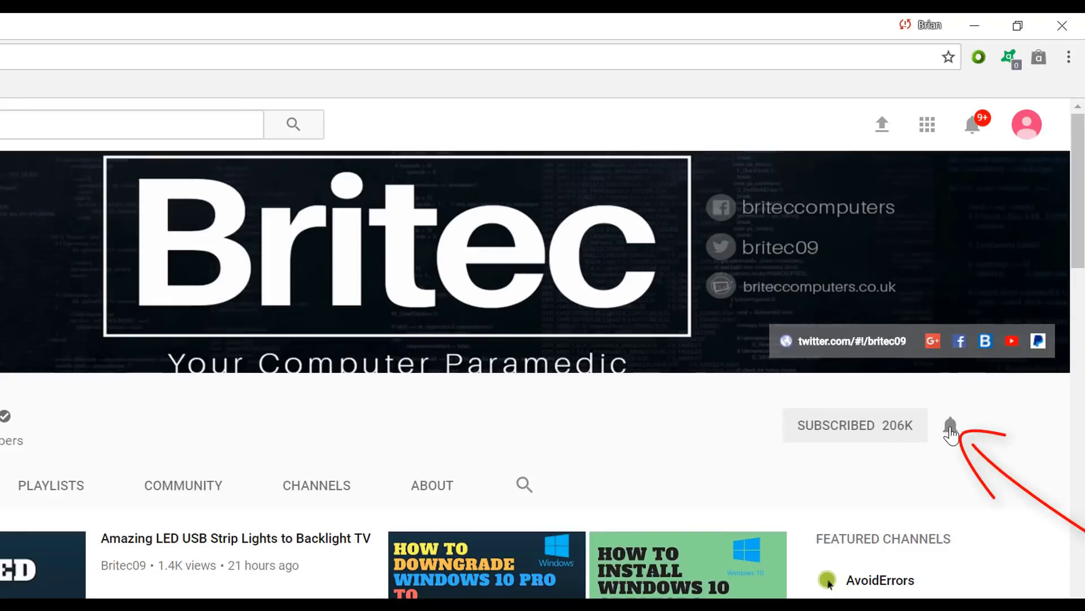